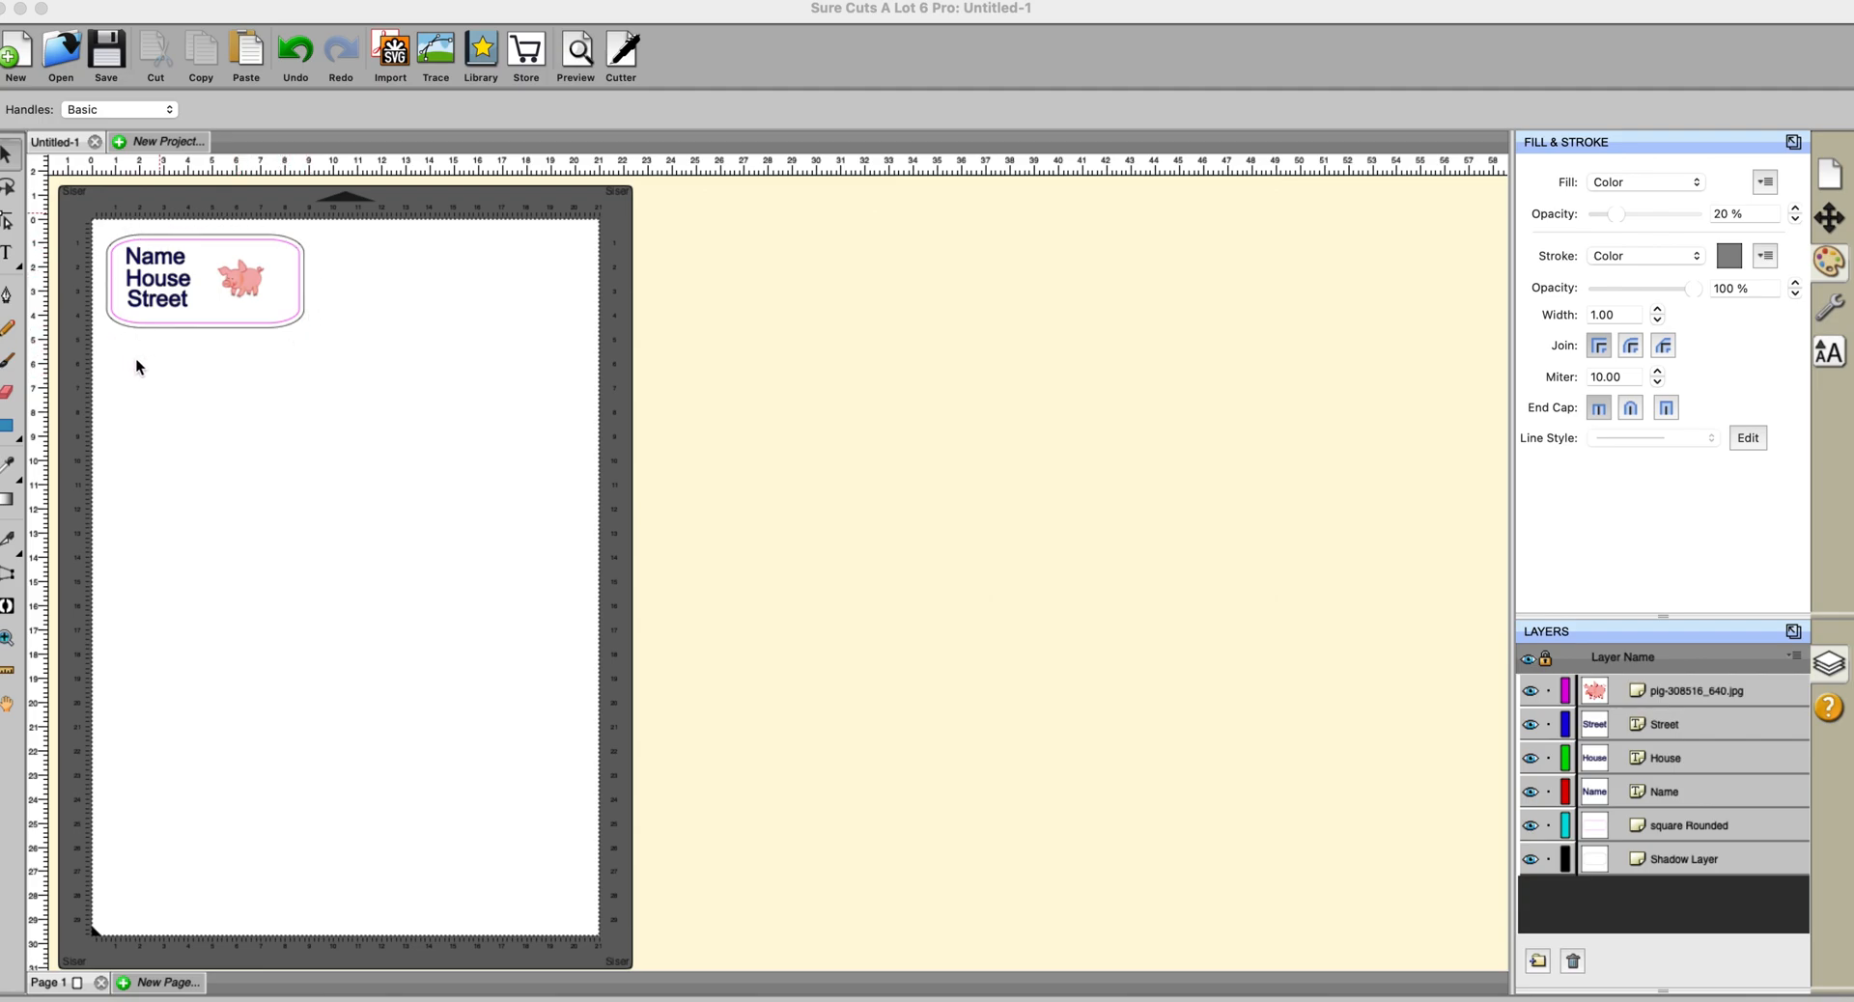
- Inspect the rounded square's style settings, including its assigned data source
left_click(293, 317)
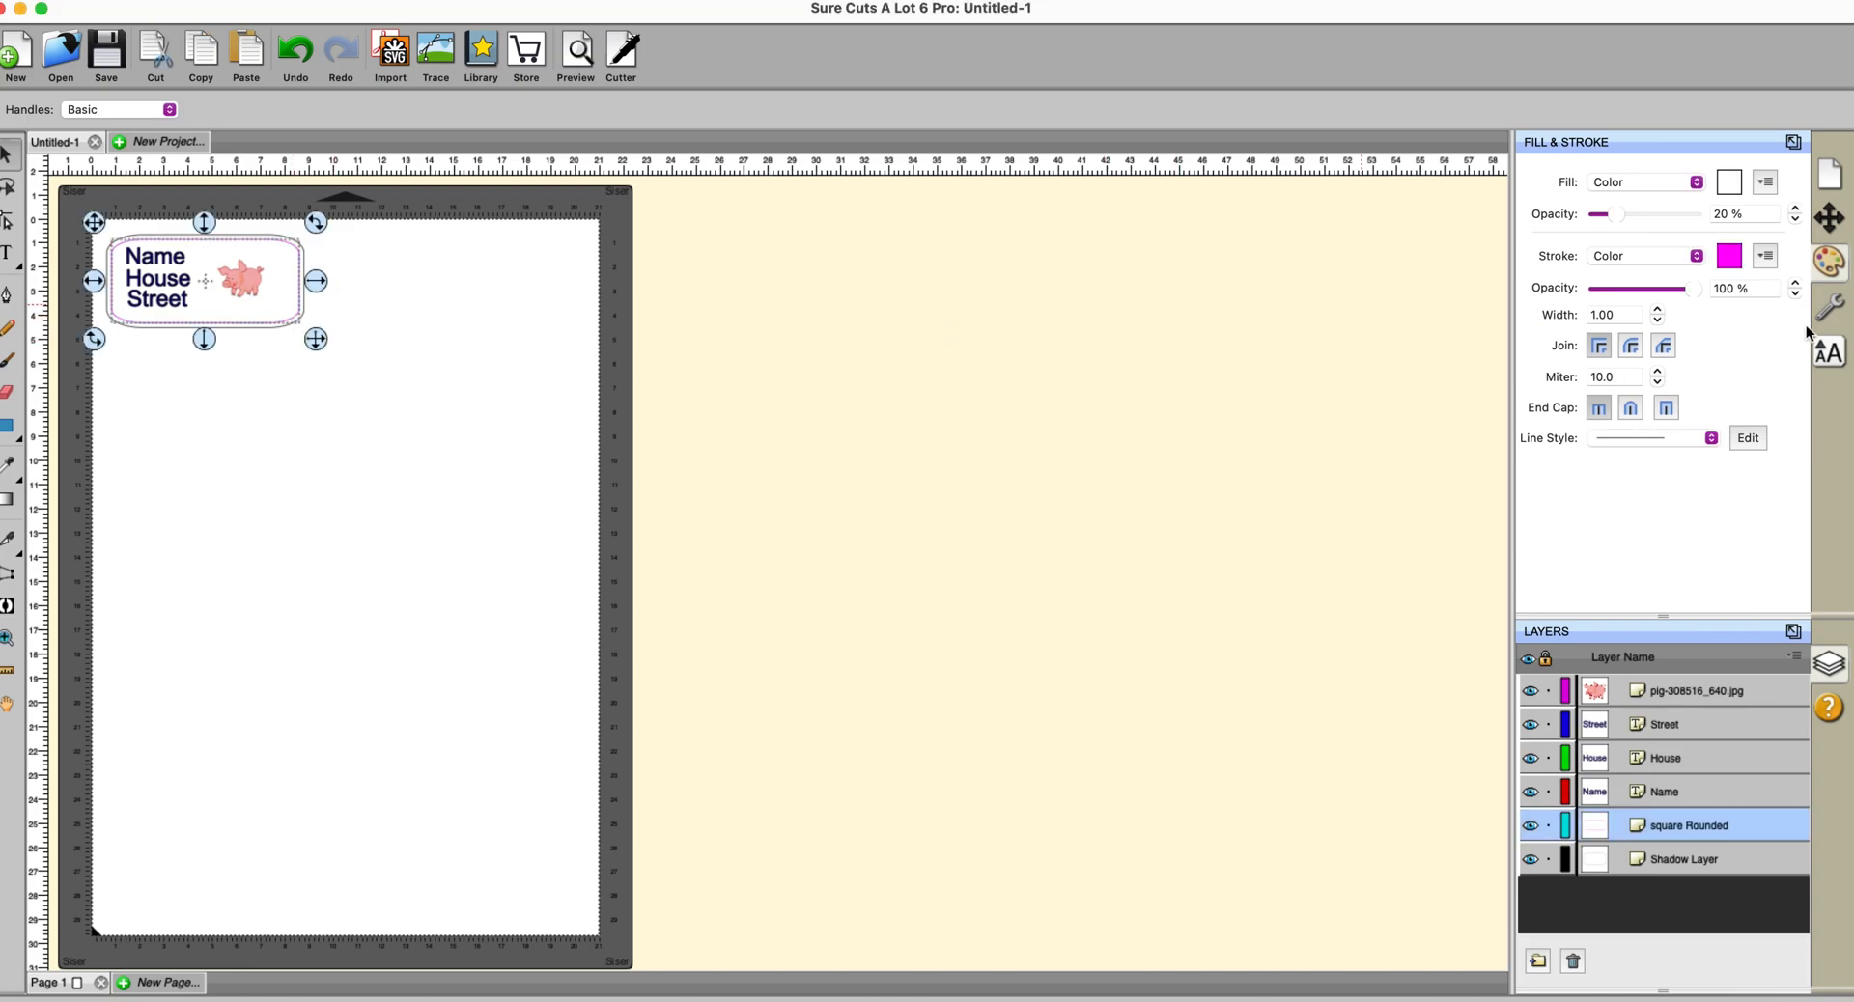
left_click(1827, 310)
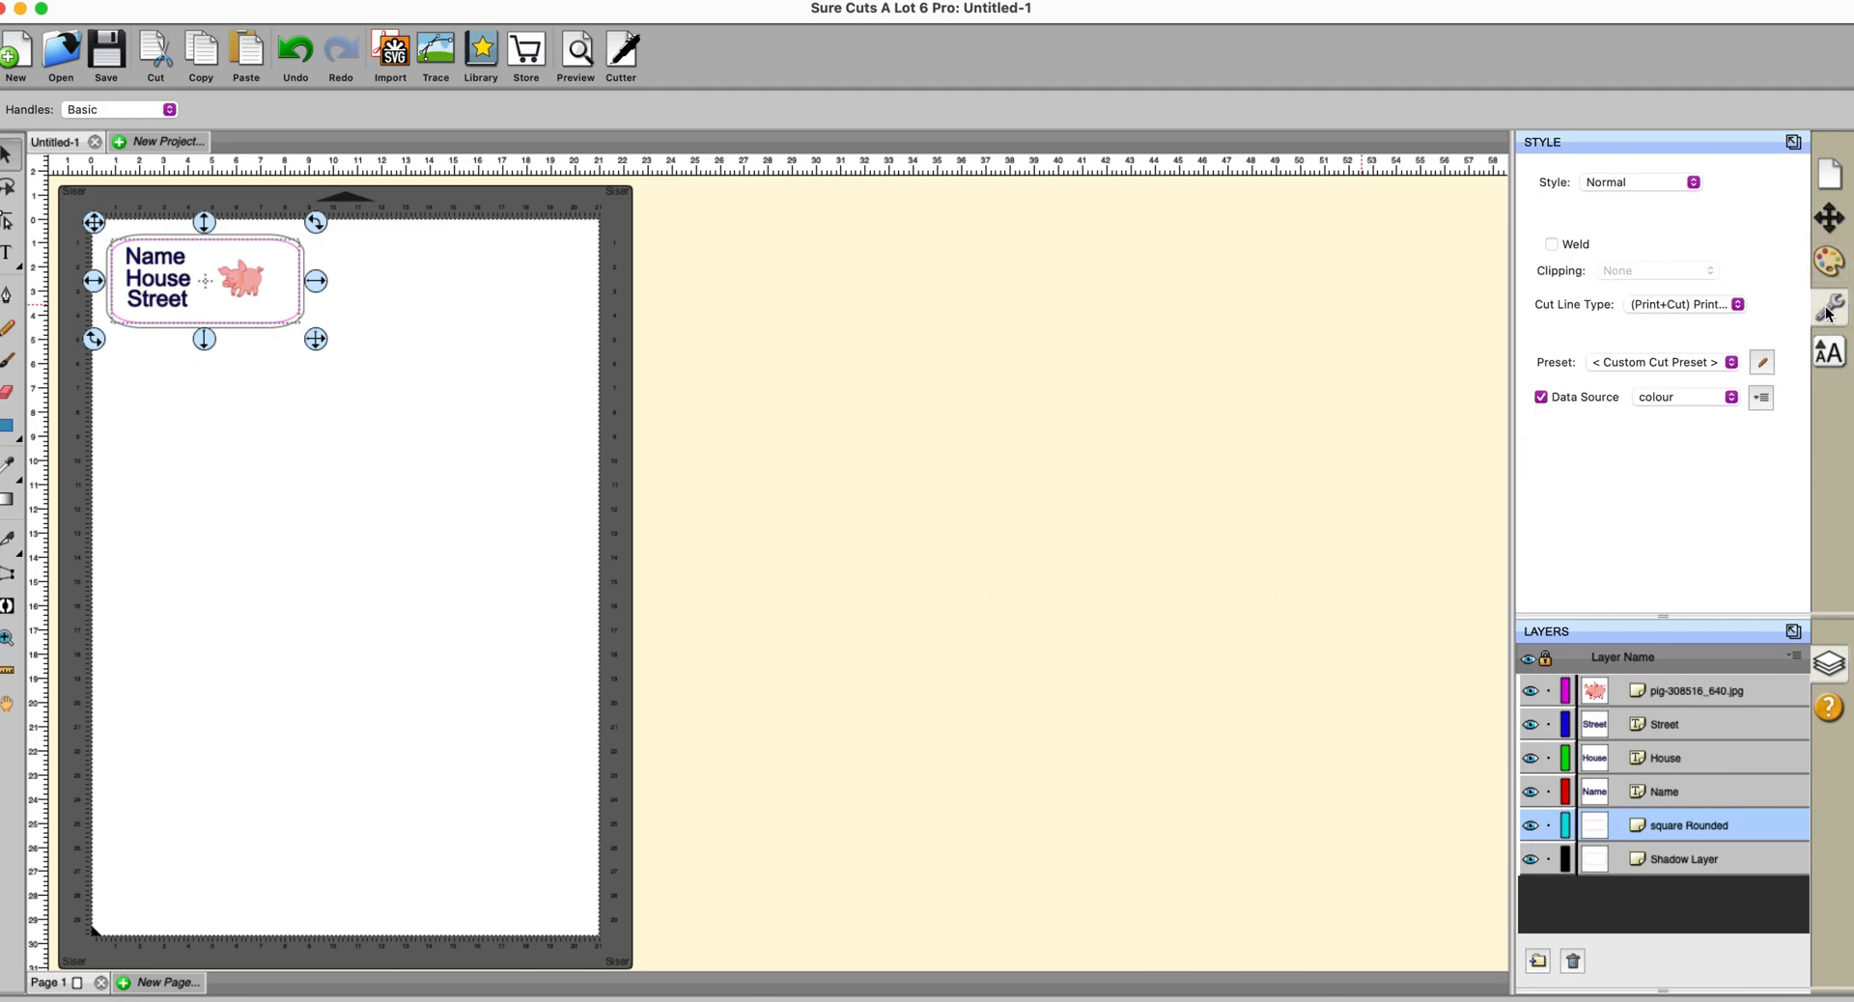
left_click(1222, 483)
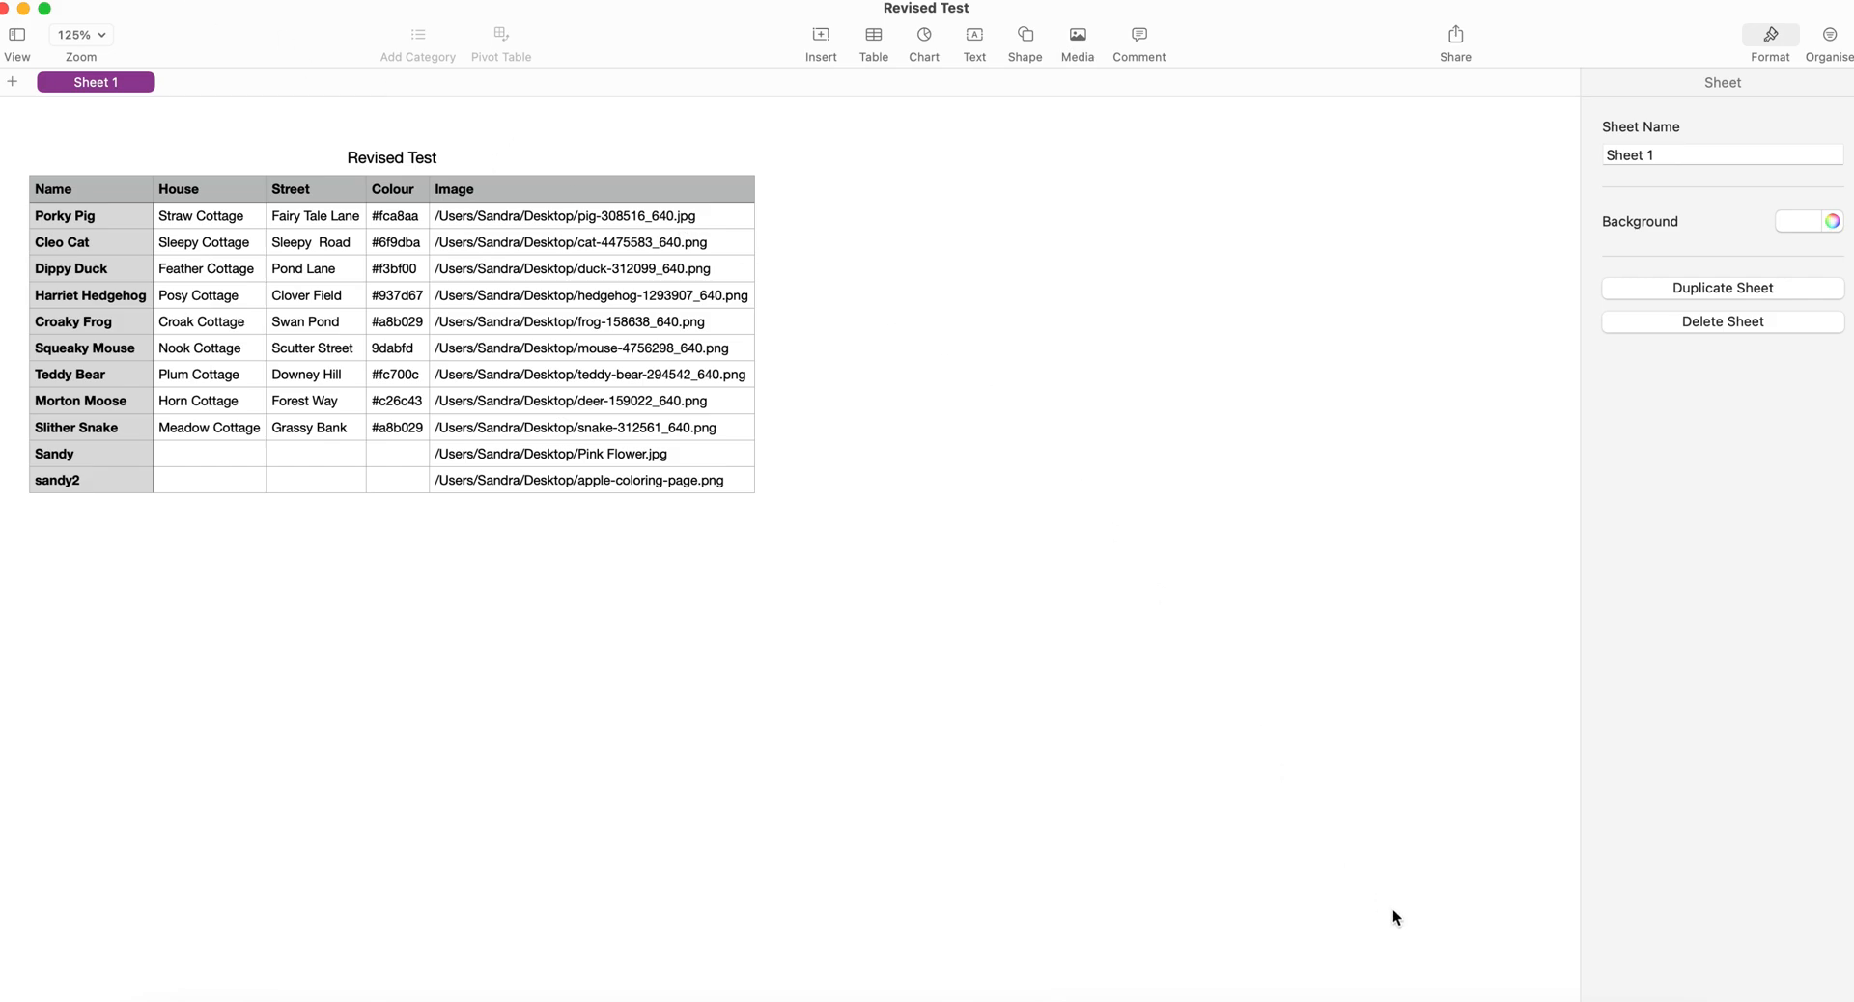
- Switch back to Sure Cuts A Lot and open the data source editor from the Name text's style settings
left_click(1270, 1000)
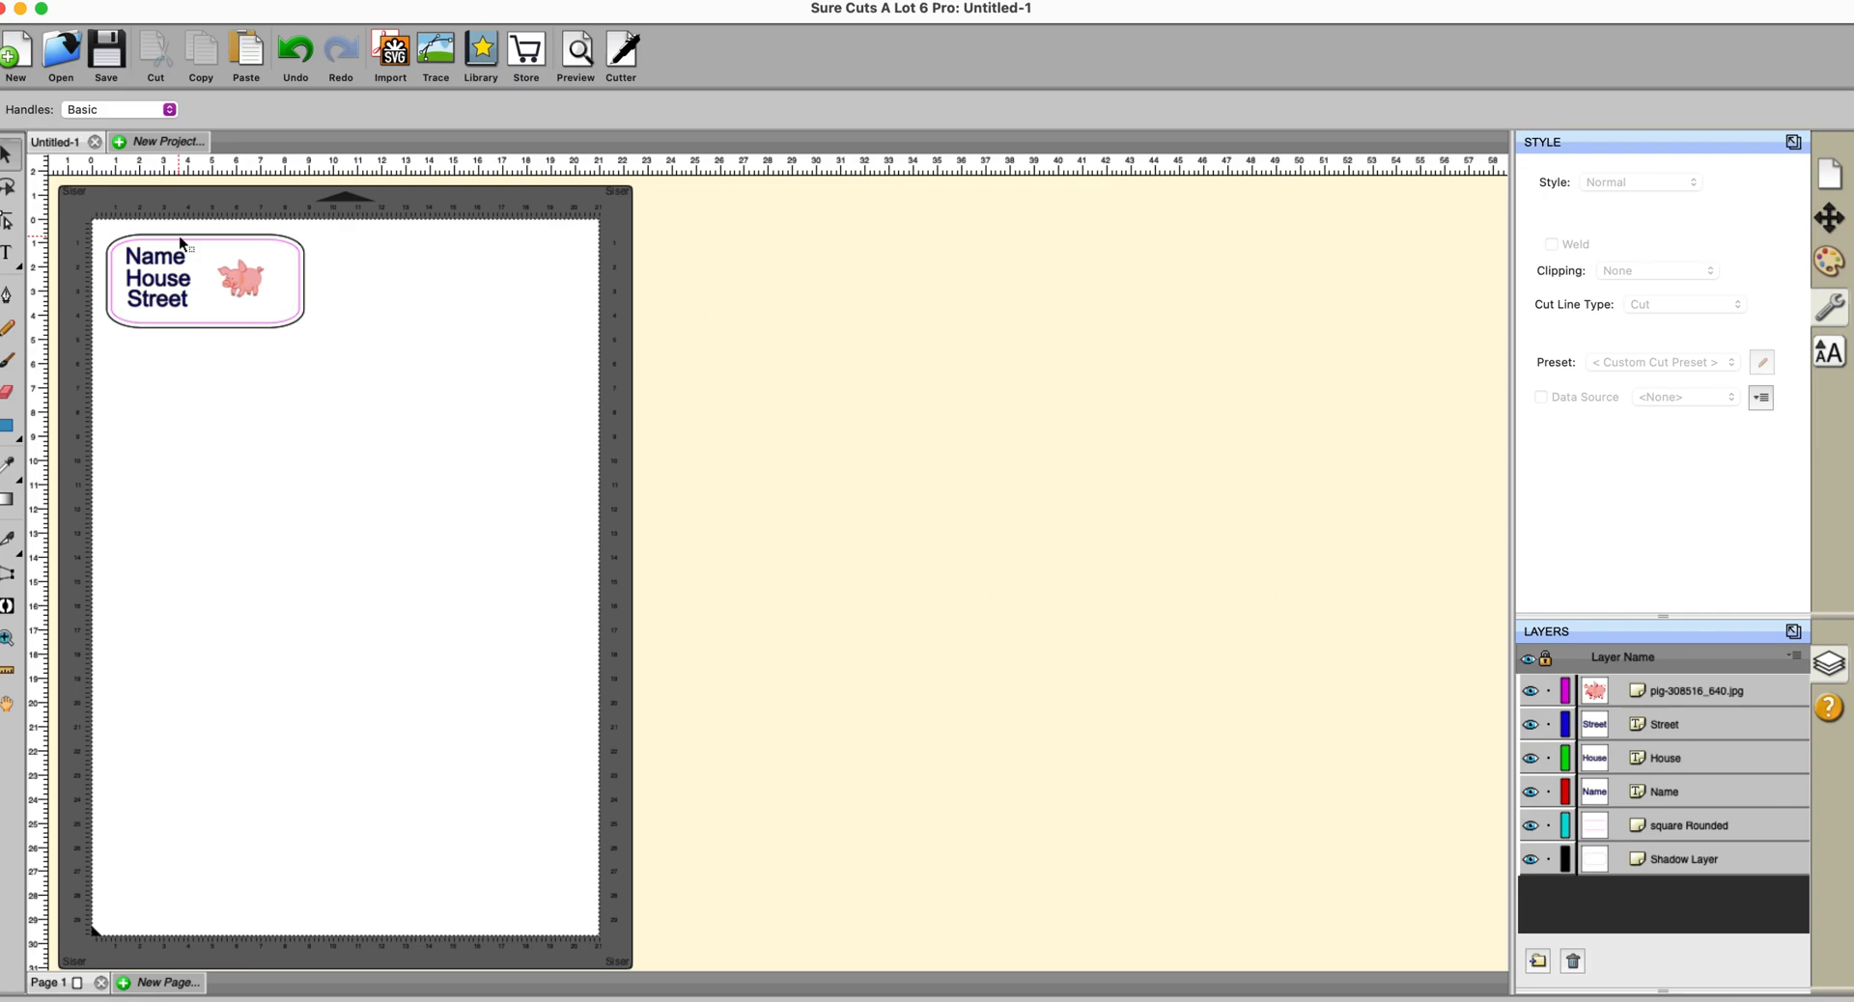
left_click_drag(87, 236, 208, 281)
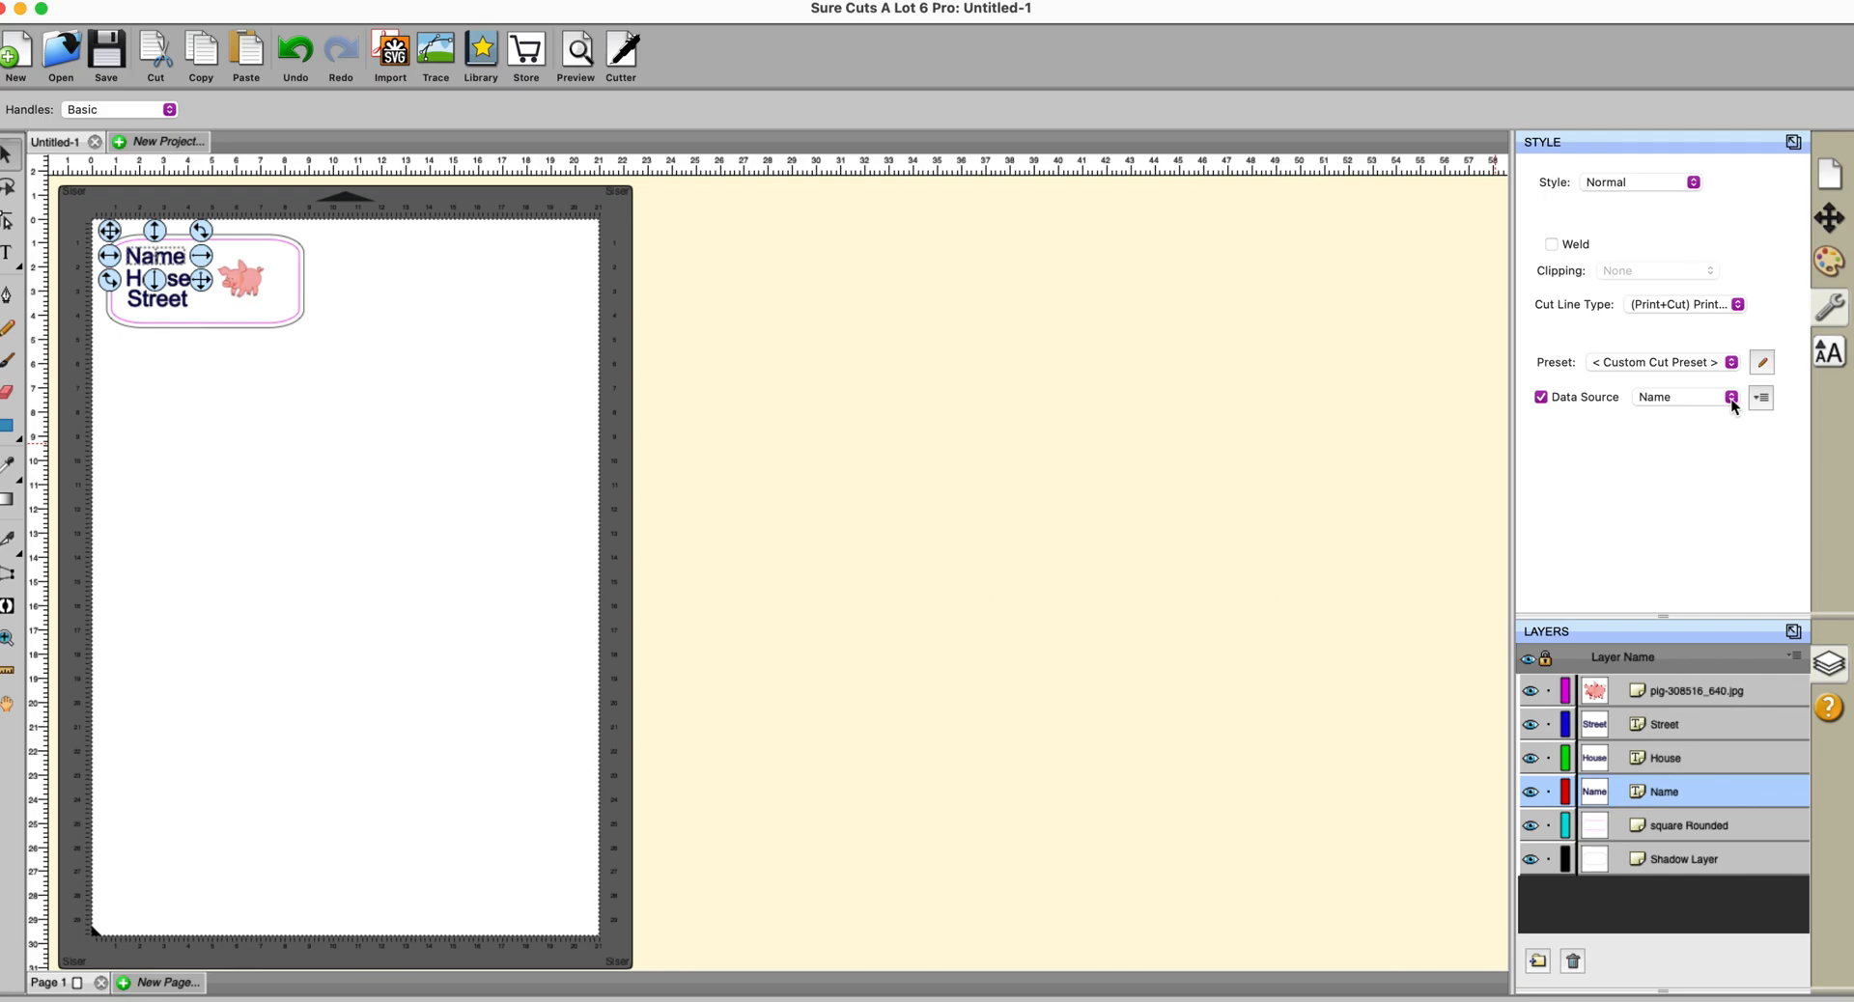
left_click(1761, 397)
left_click(1765, 400)
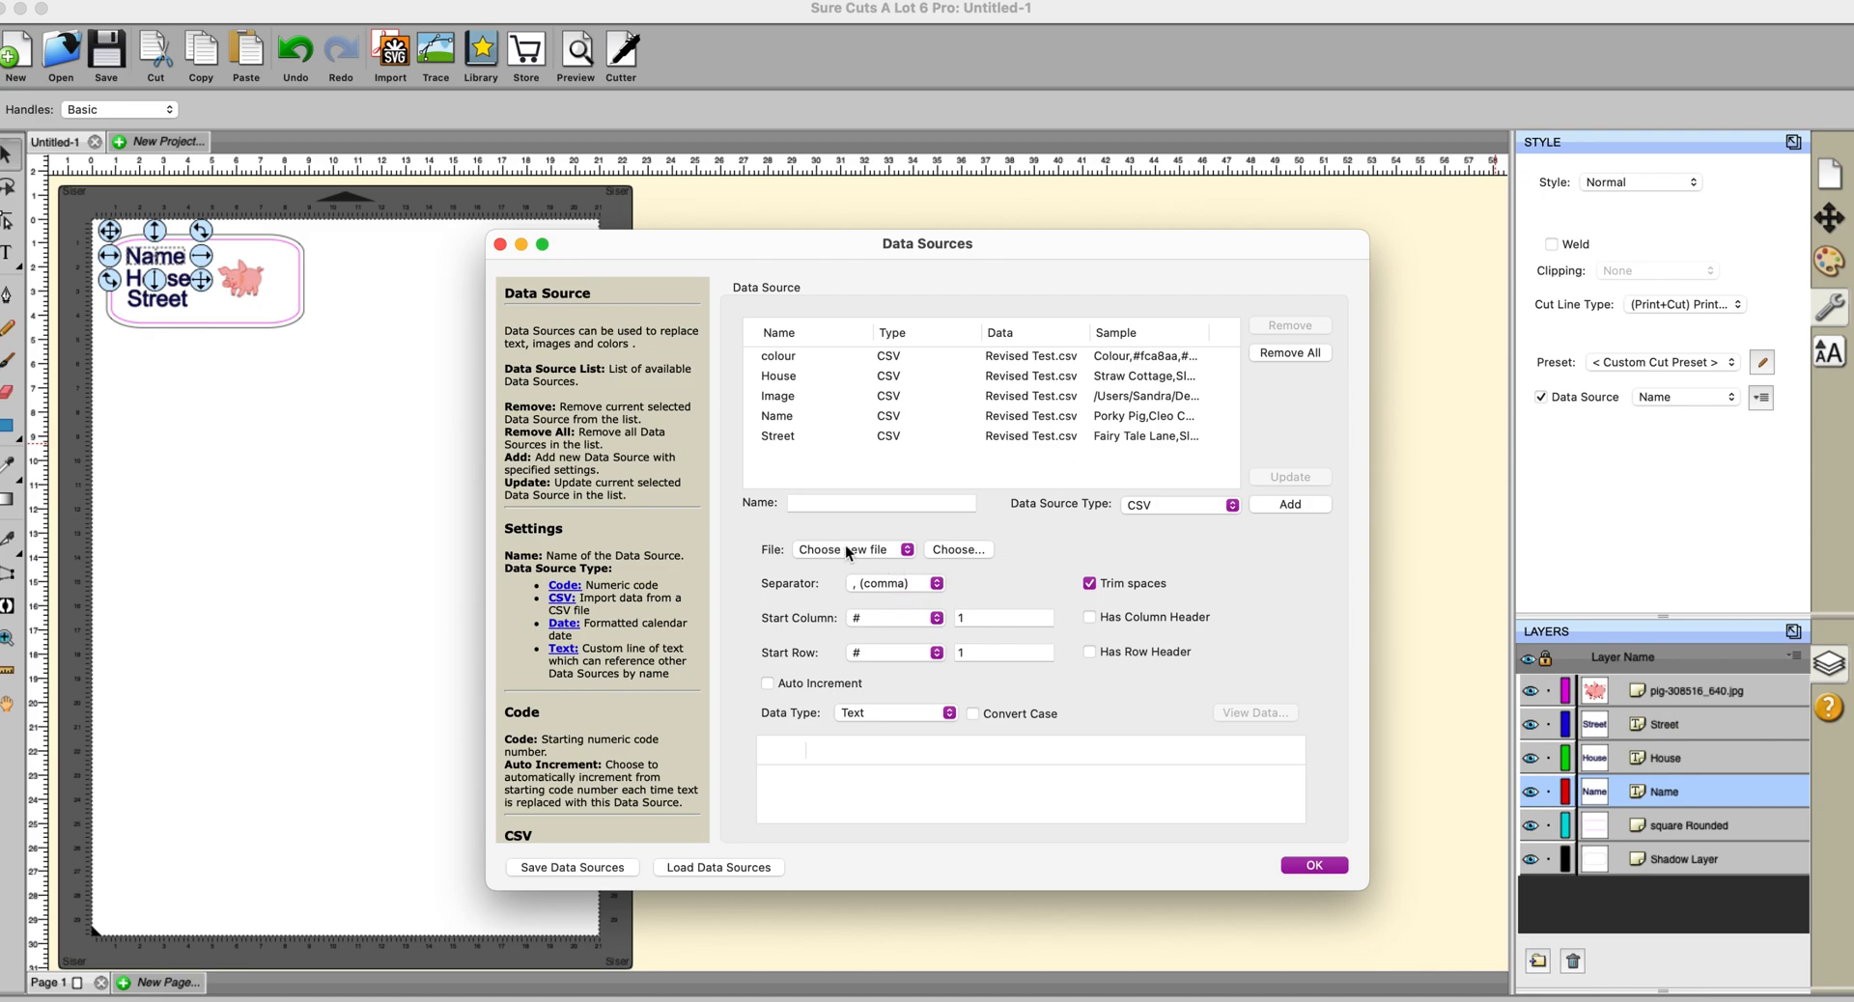
- Choose Revised Test.csv as the file and examine the Name source's settings, CSV data and available data types
left_click(907, 548)
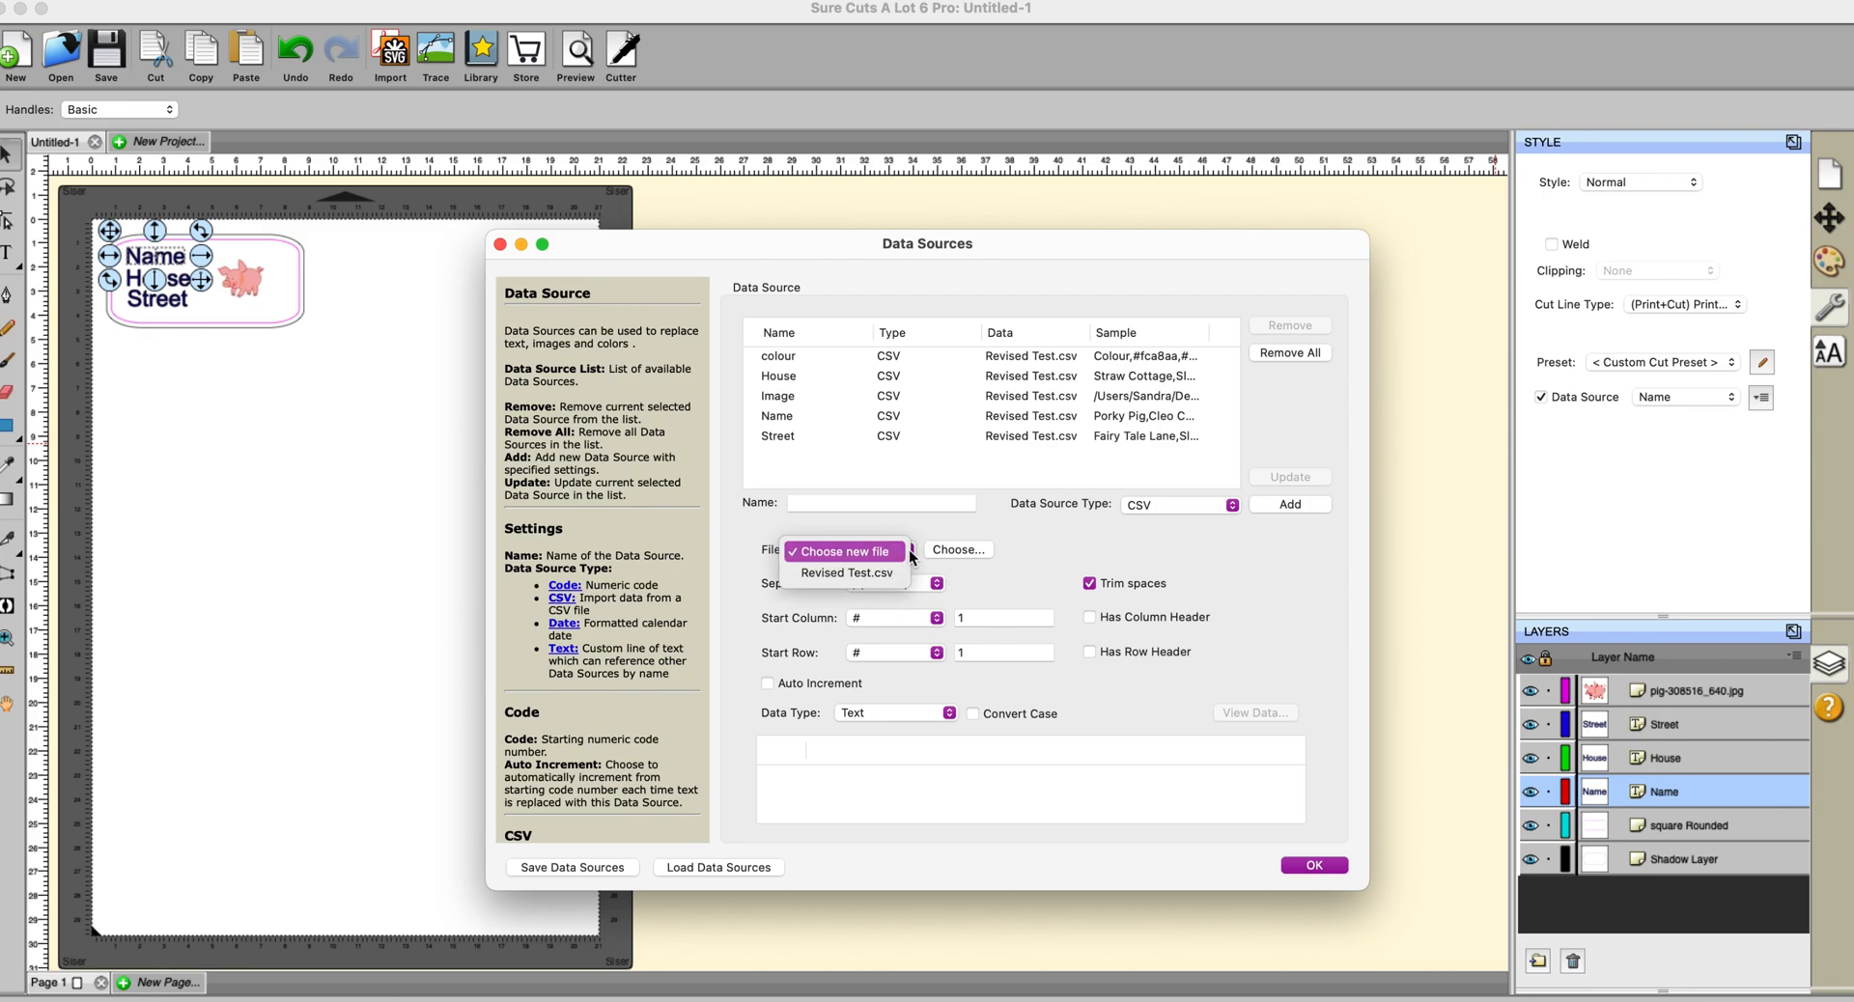
left_click(834, 573)
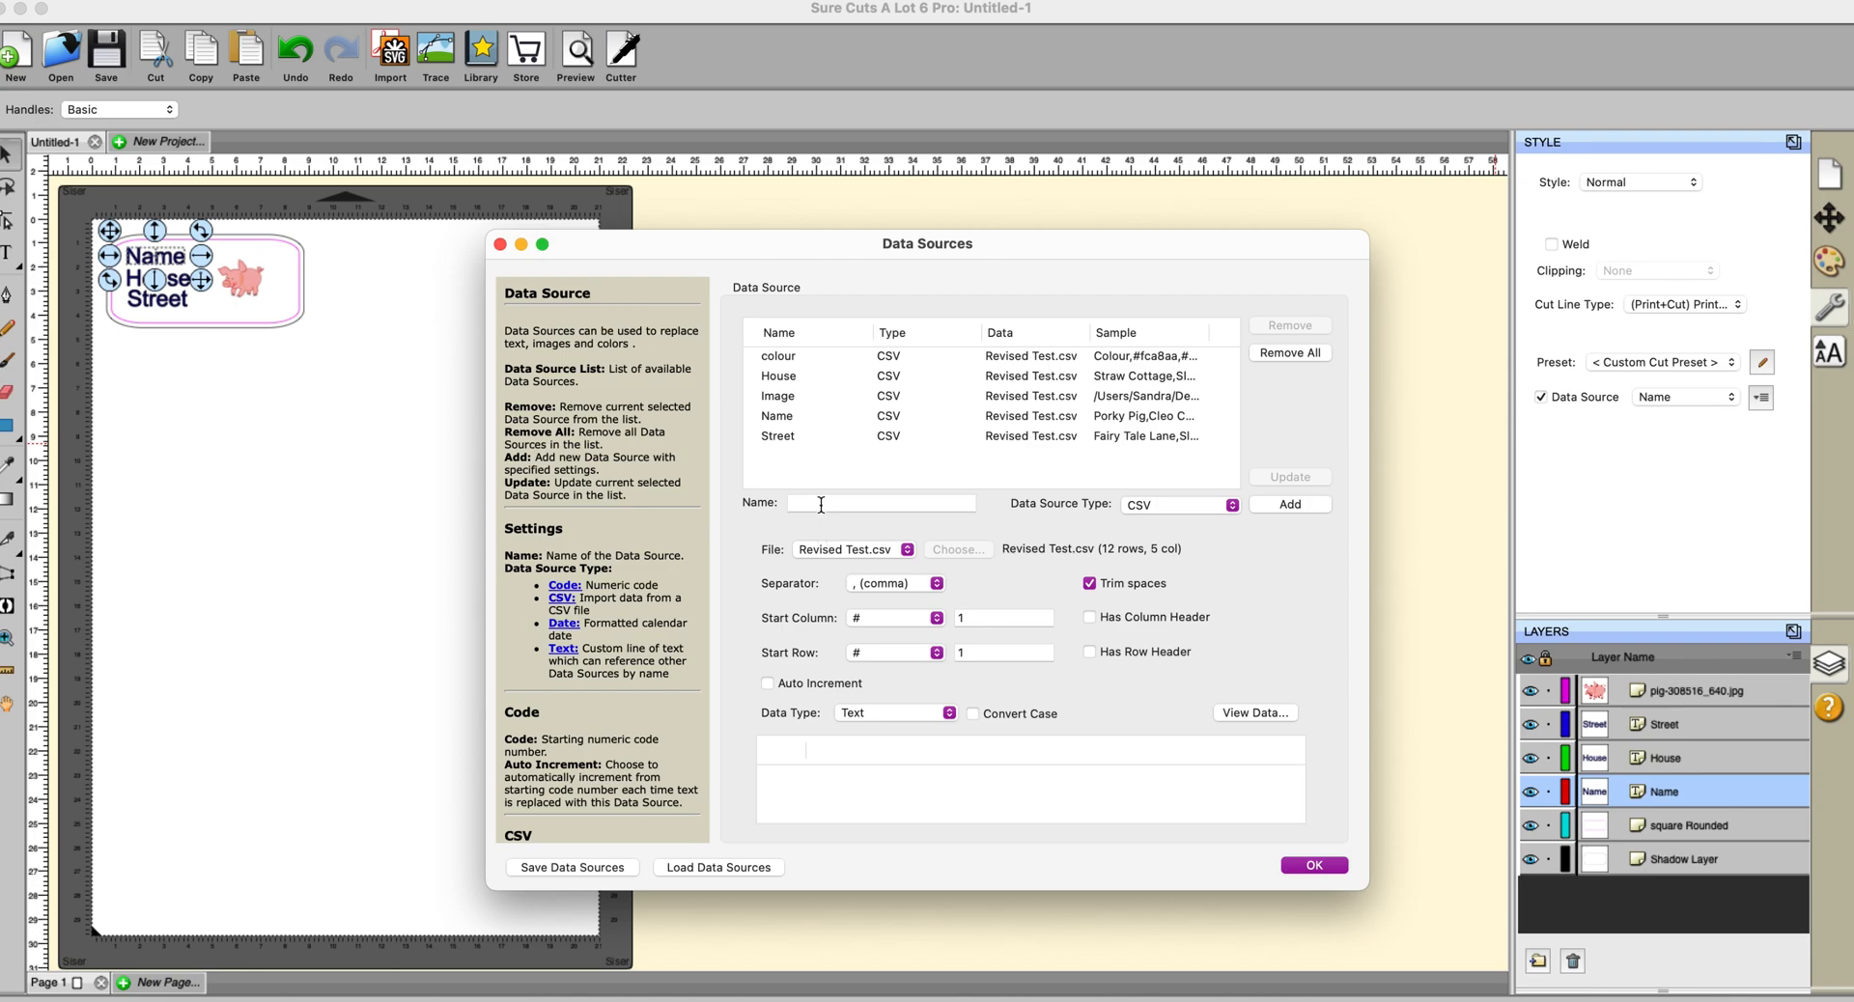
left_click(788, 413)
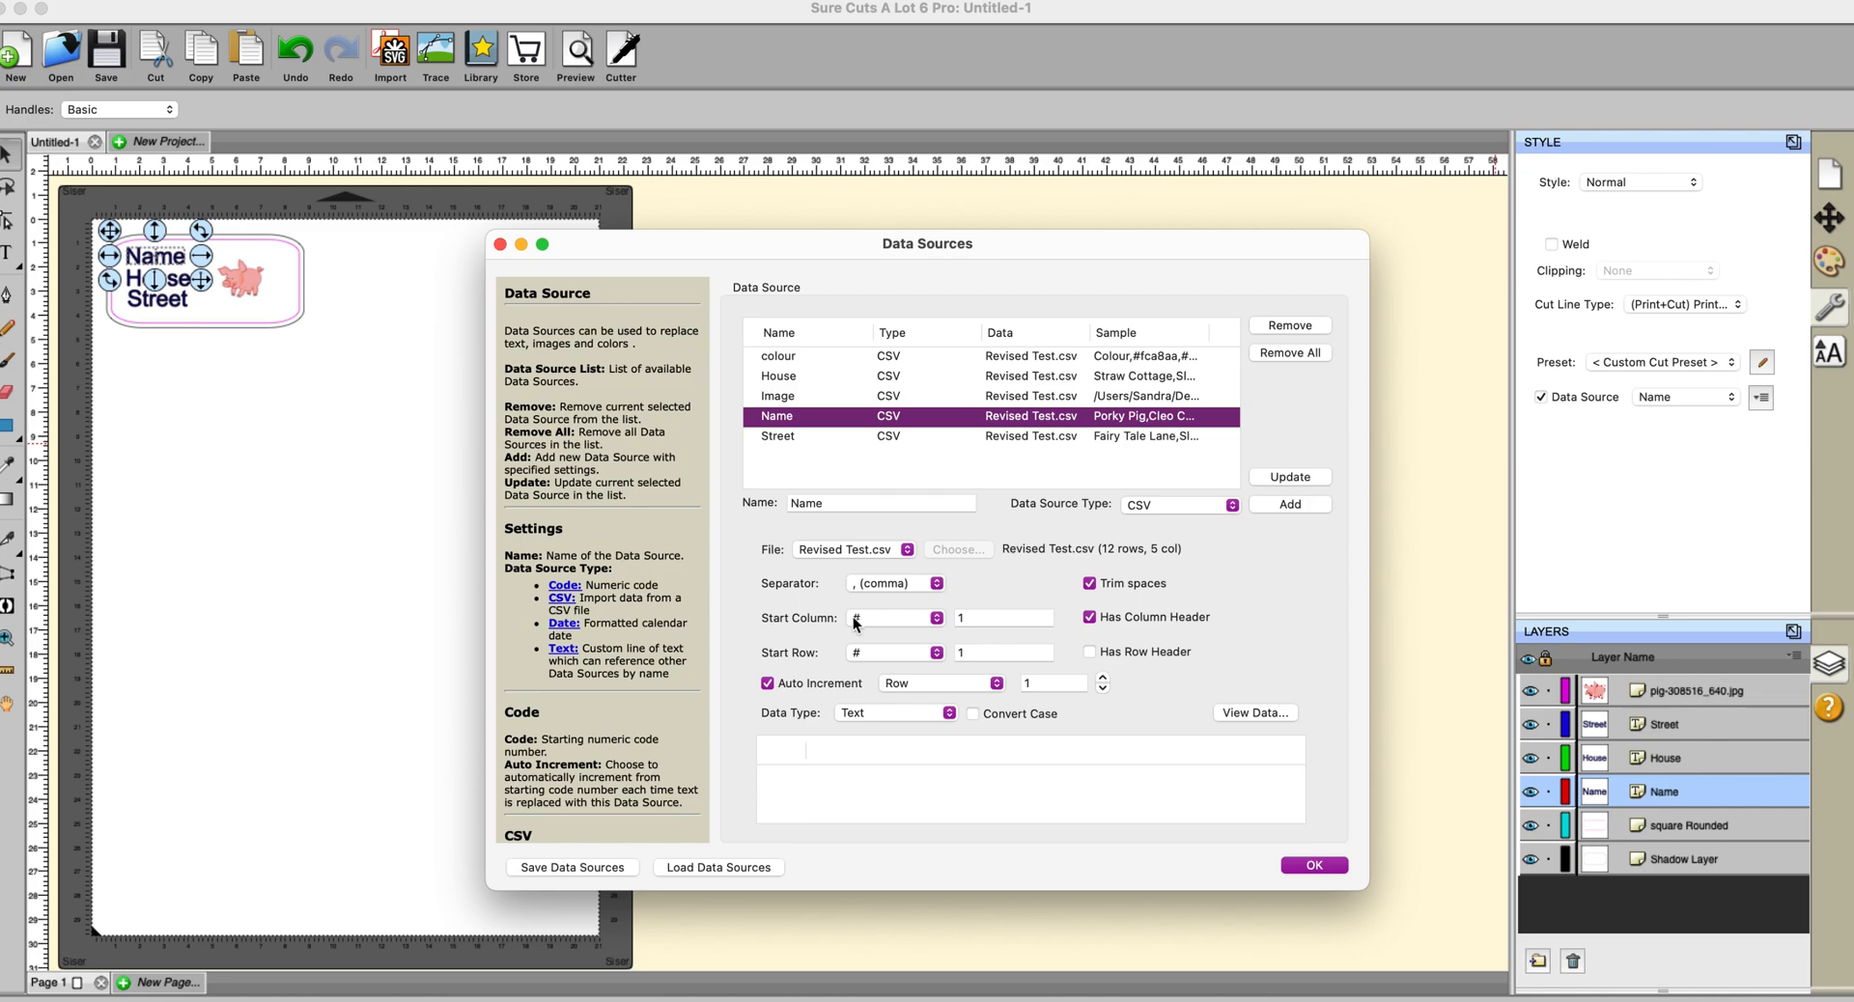
left_click(1271, 713)
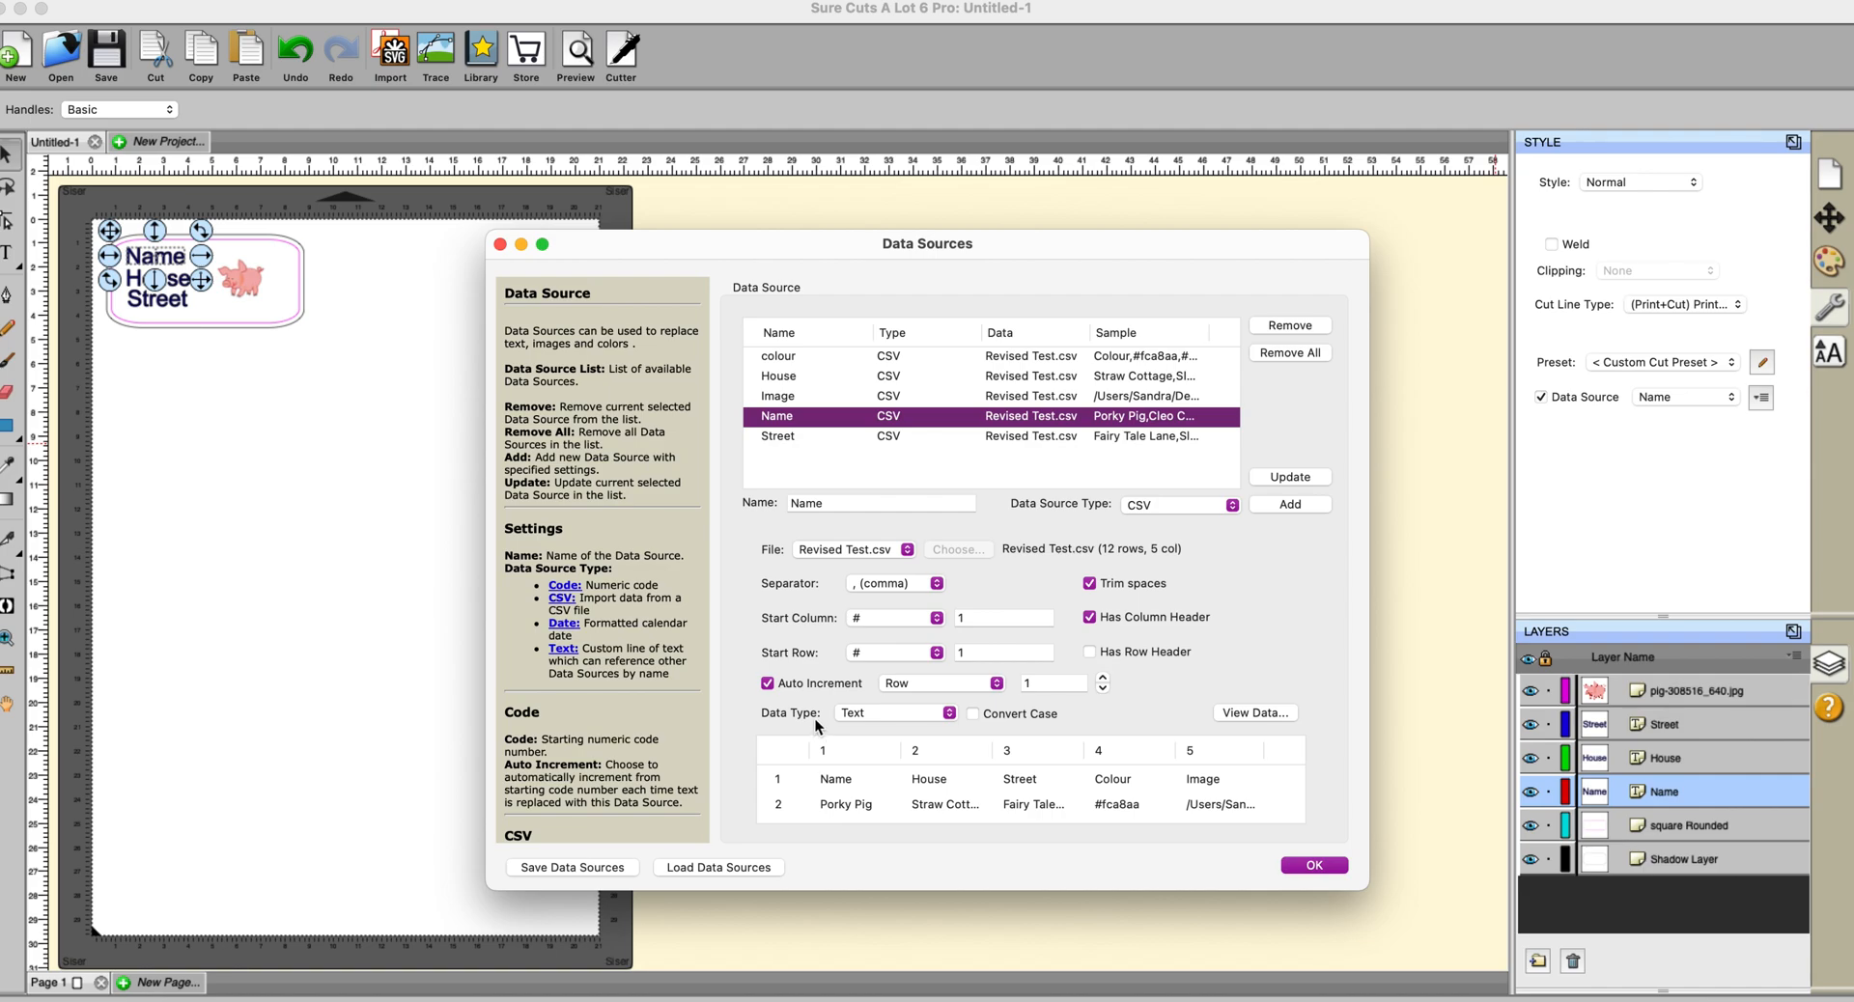
left_click(951, 721)
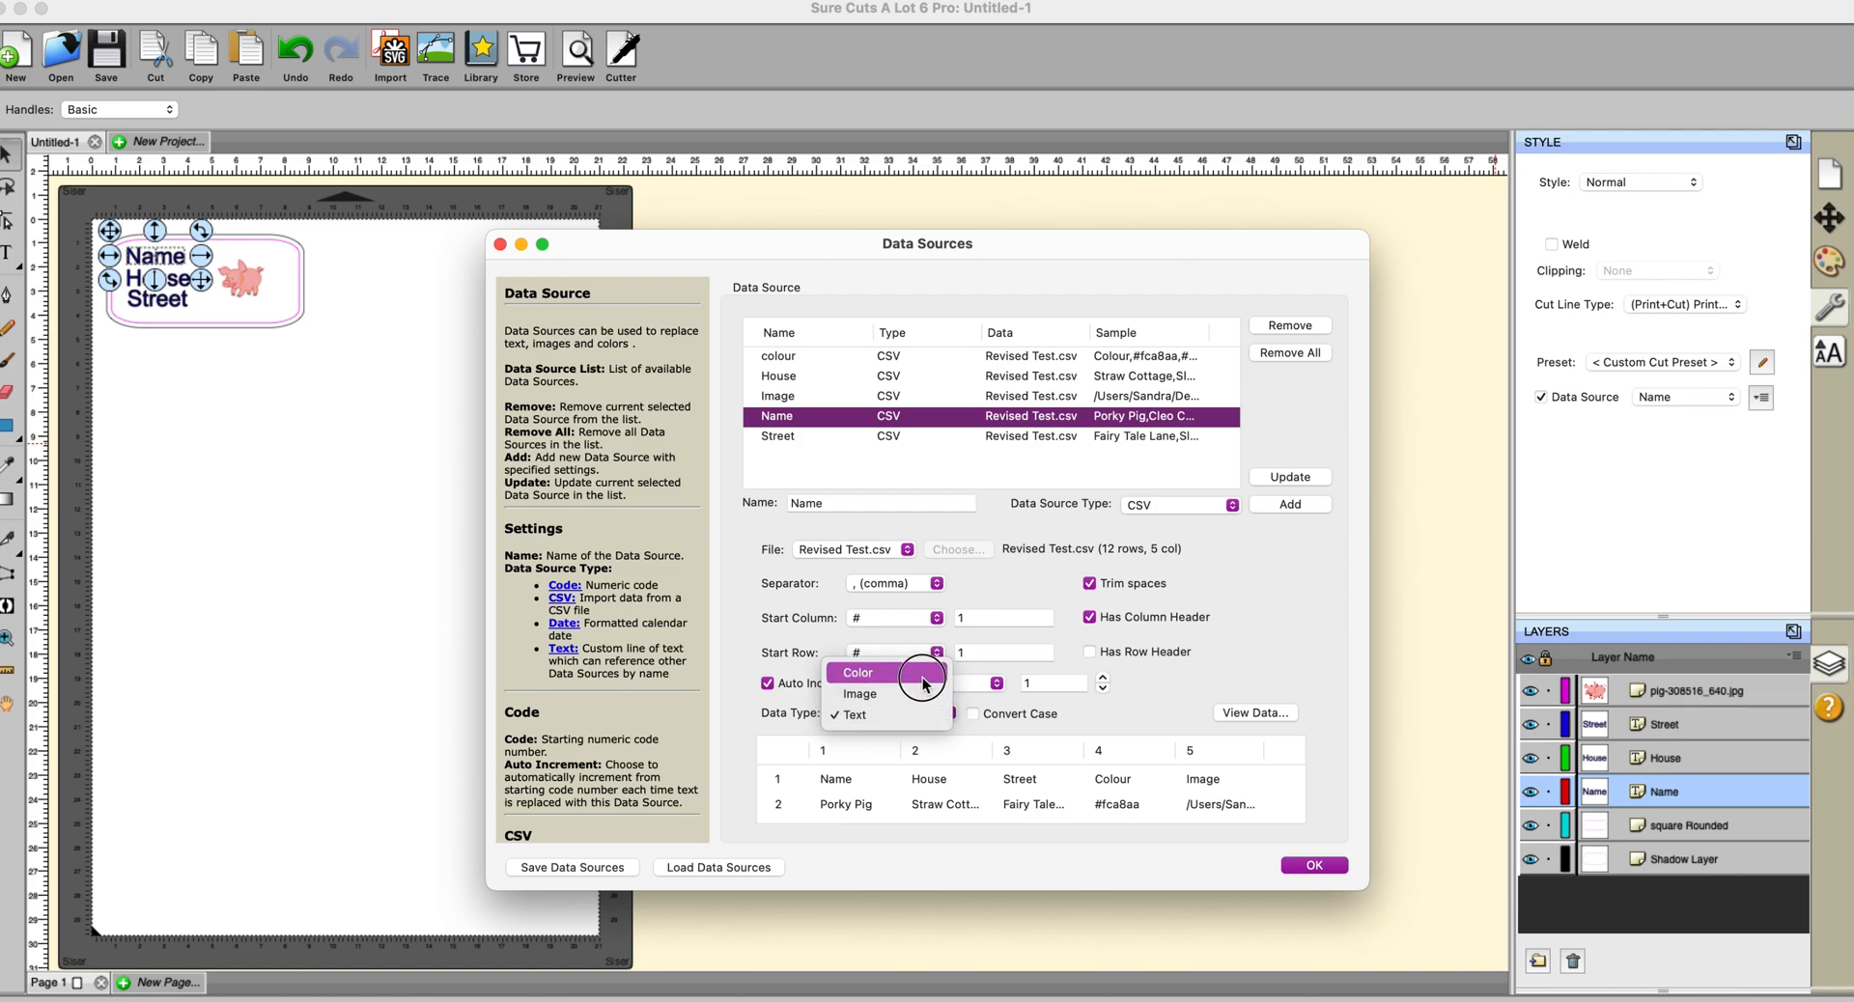
left_click(932, 715)
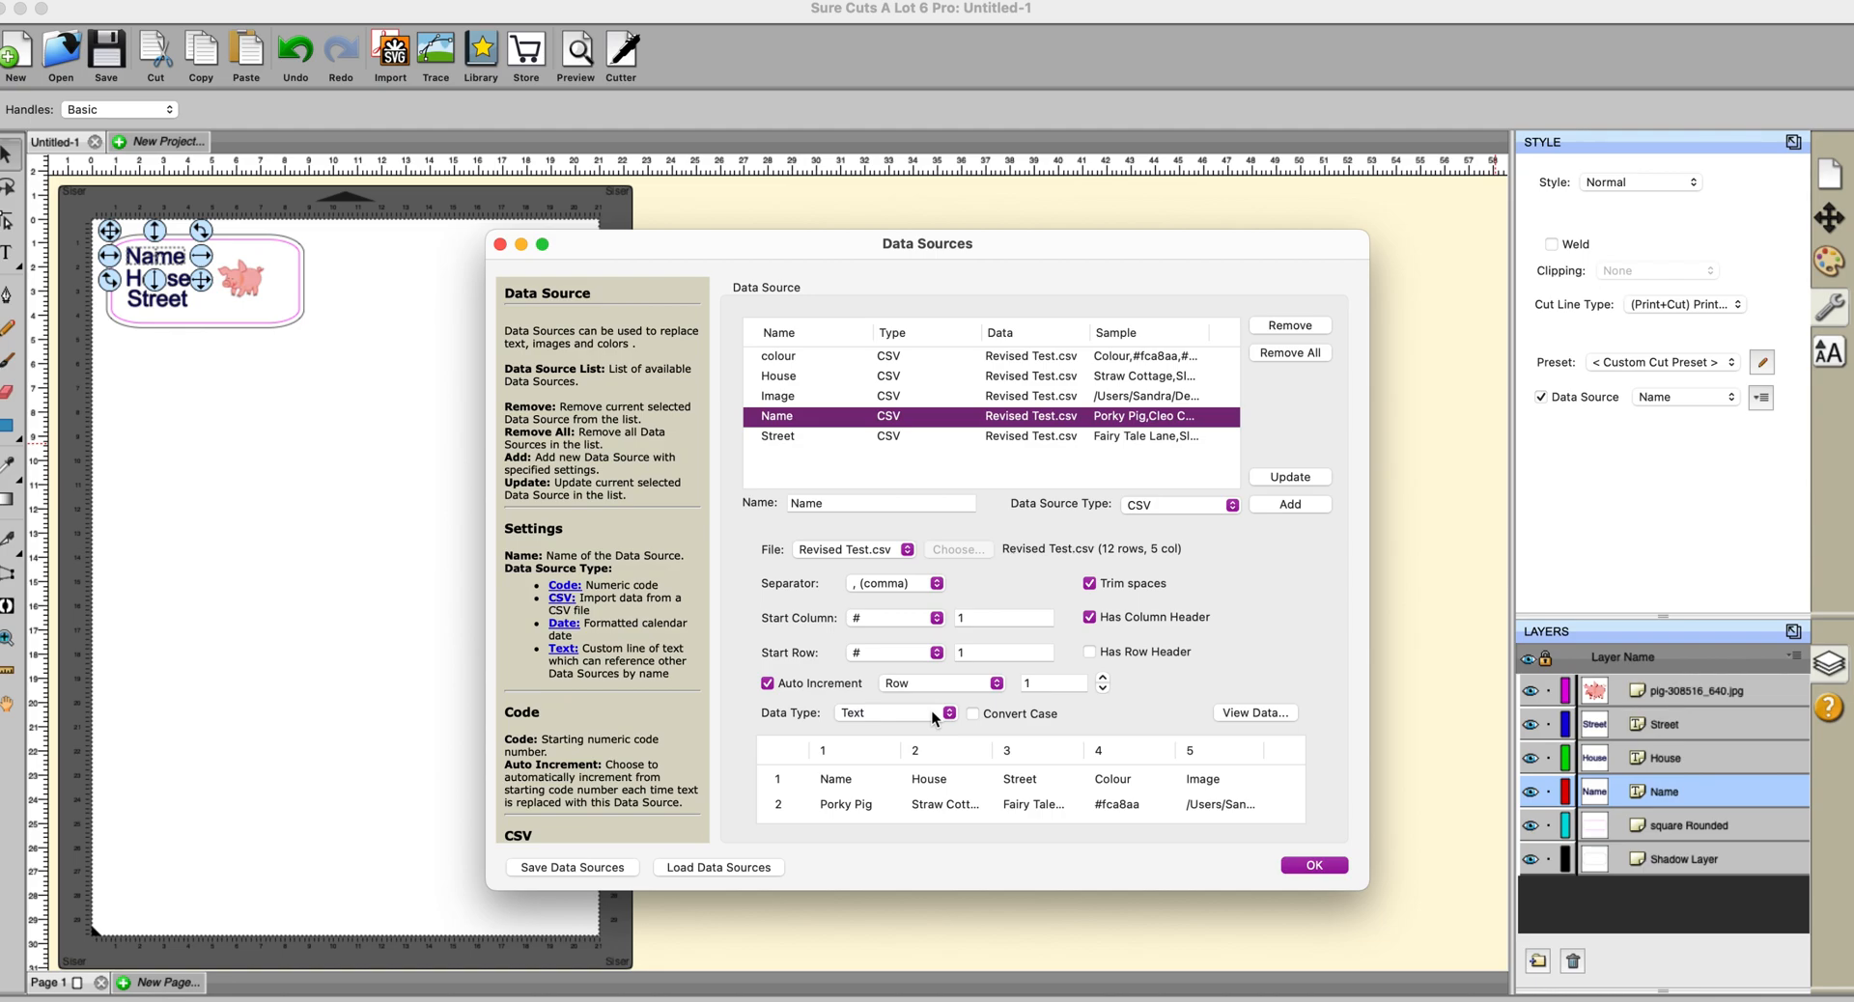
- Examine the settings of the colour and Image data sources, view the CSV data for Image, and close the editor
left_click(786, 357)
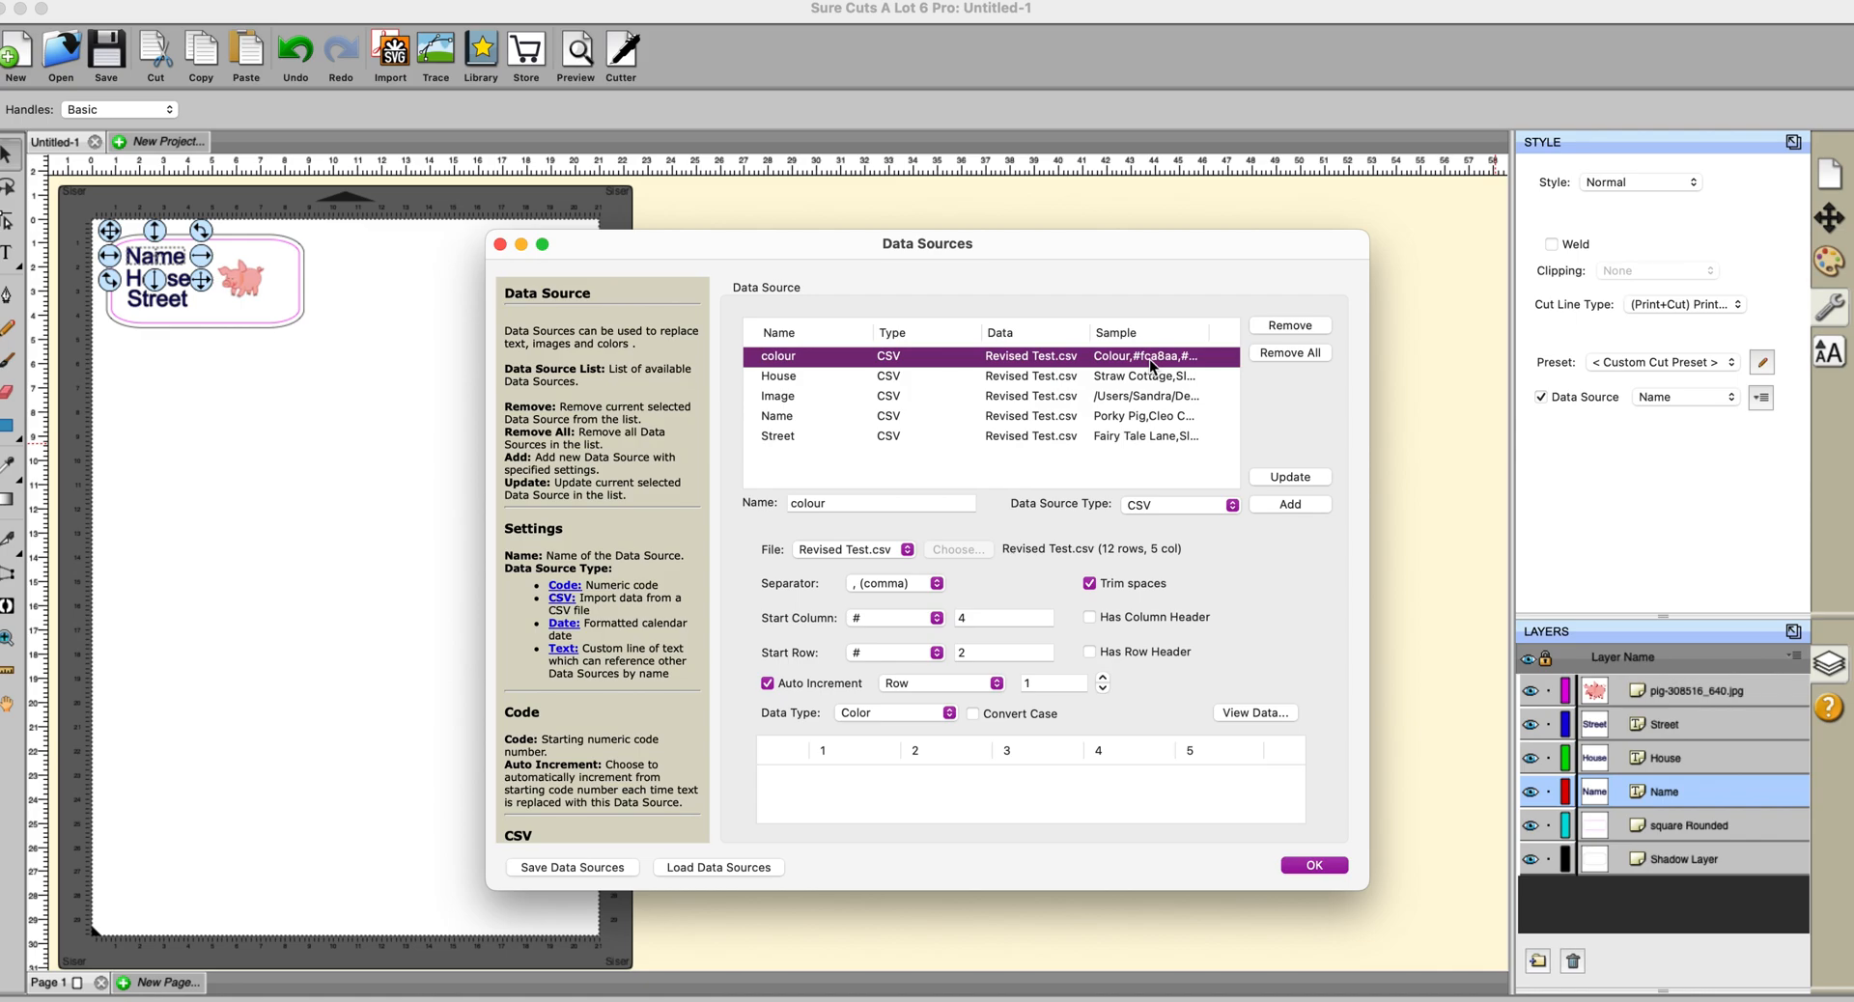
left_click(786, 396)
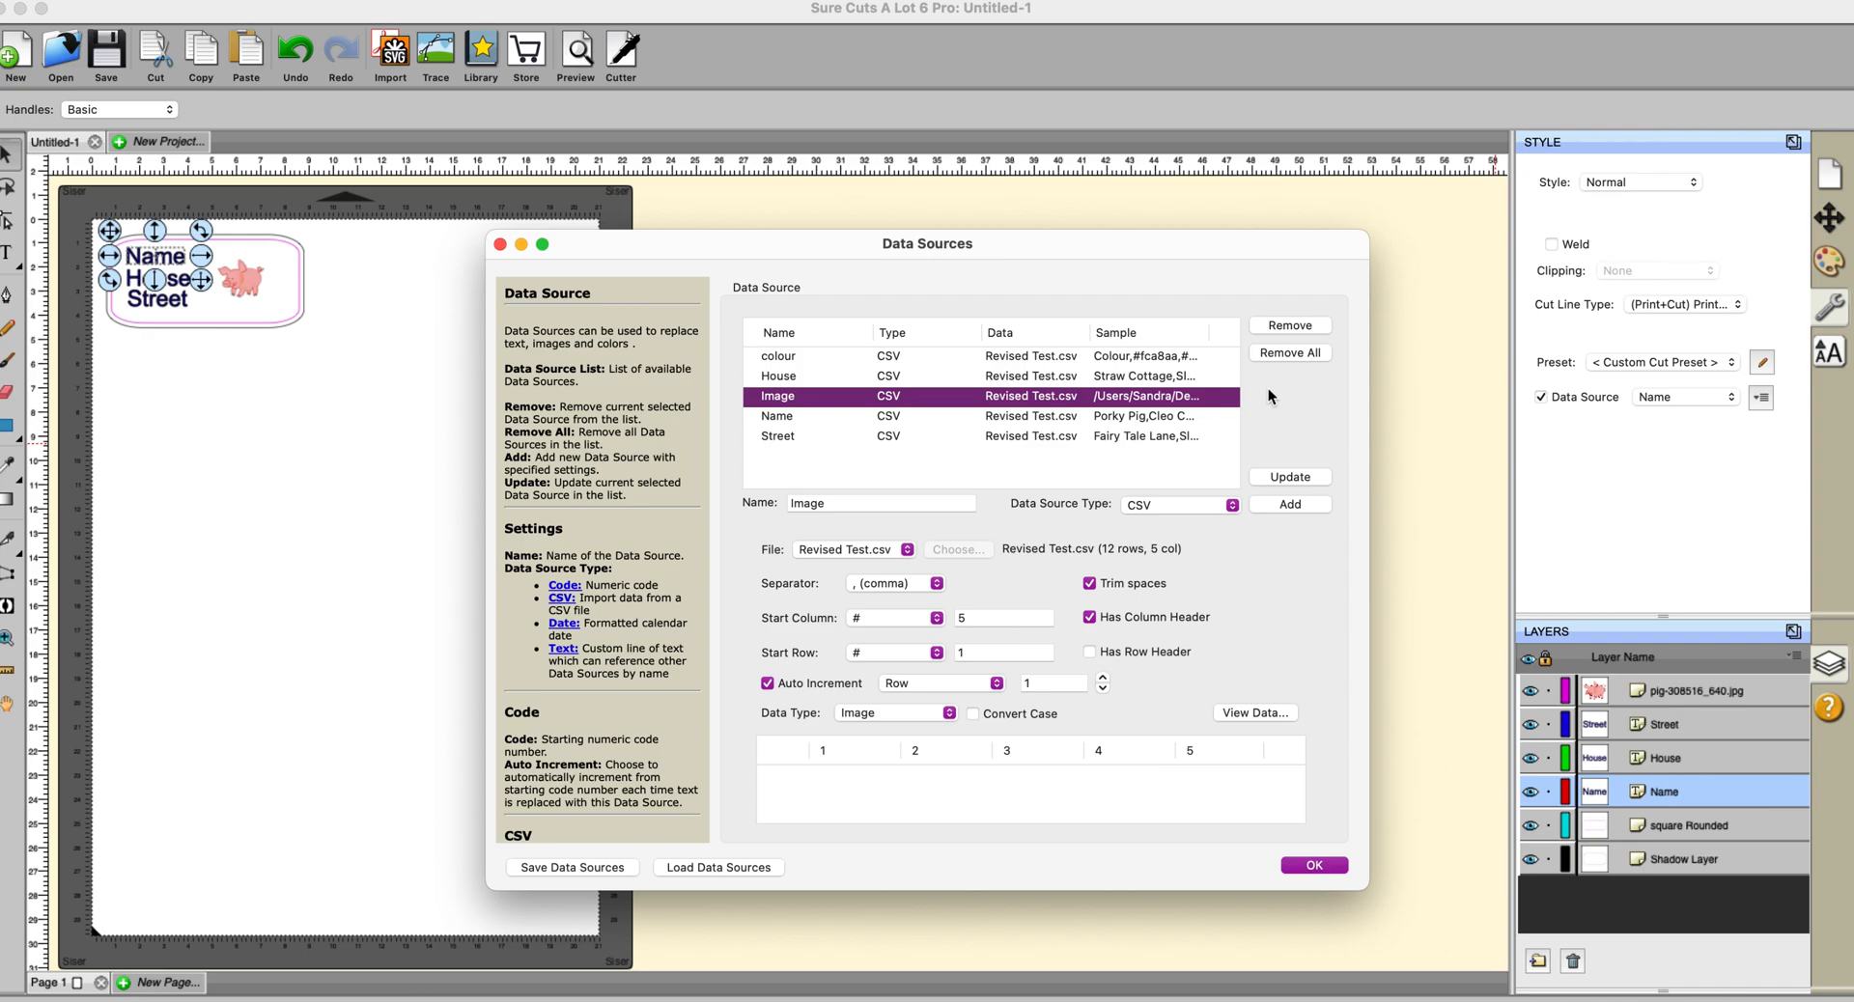
left_click(1258, 713)
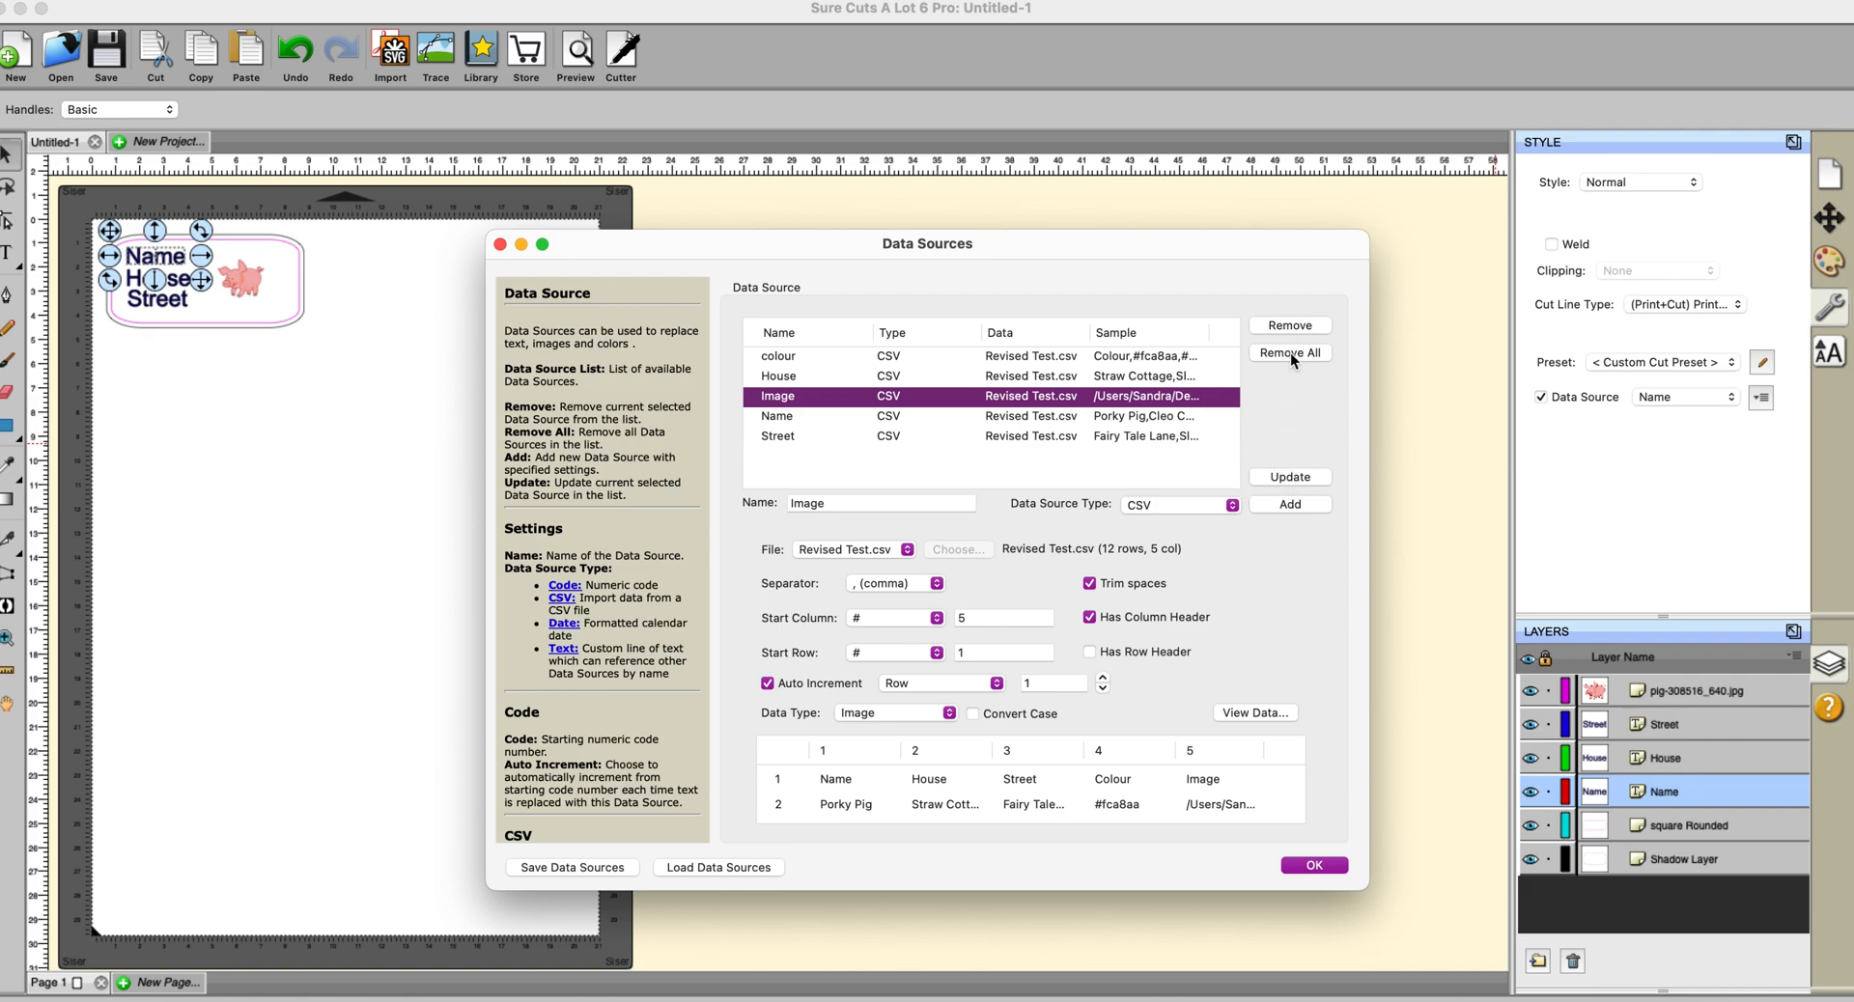
left_click(1302, 867)
left_click(1131, 687)
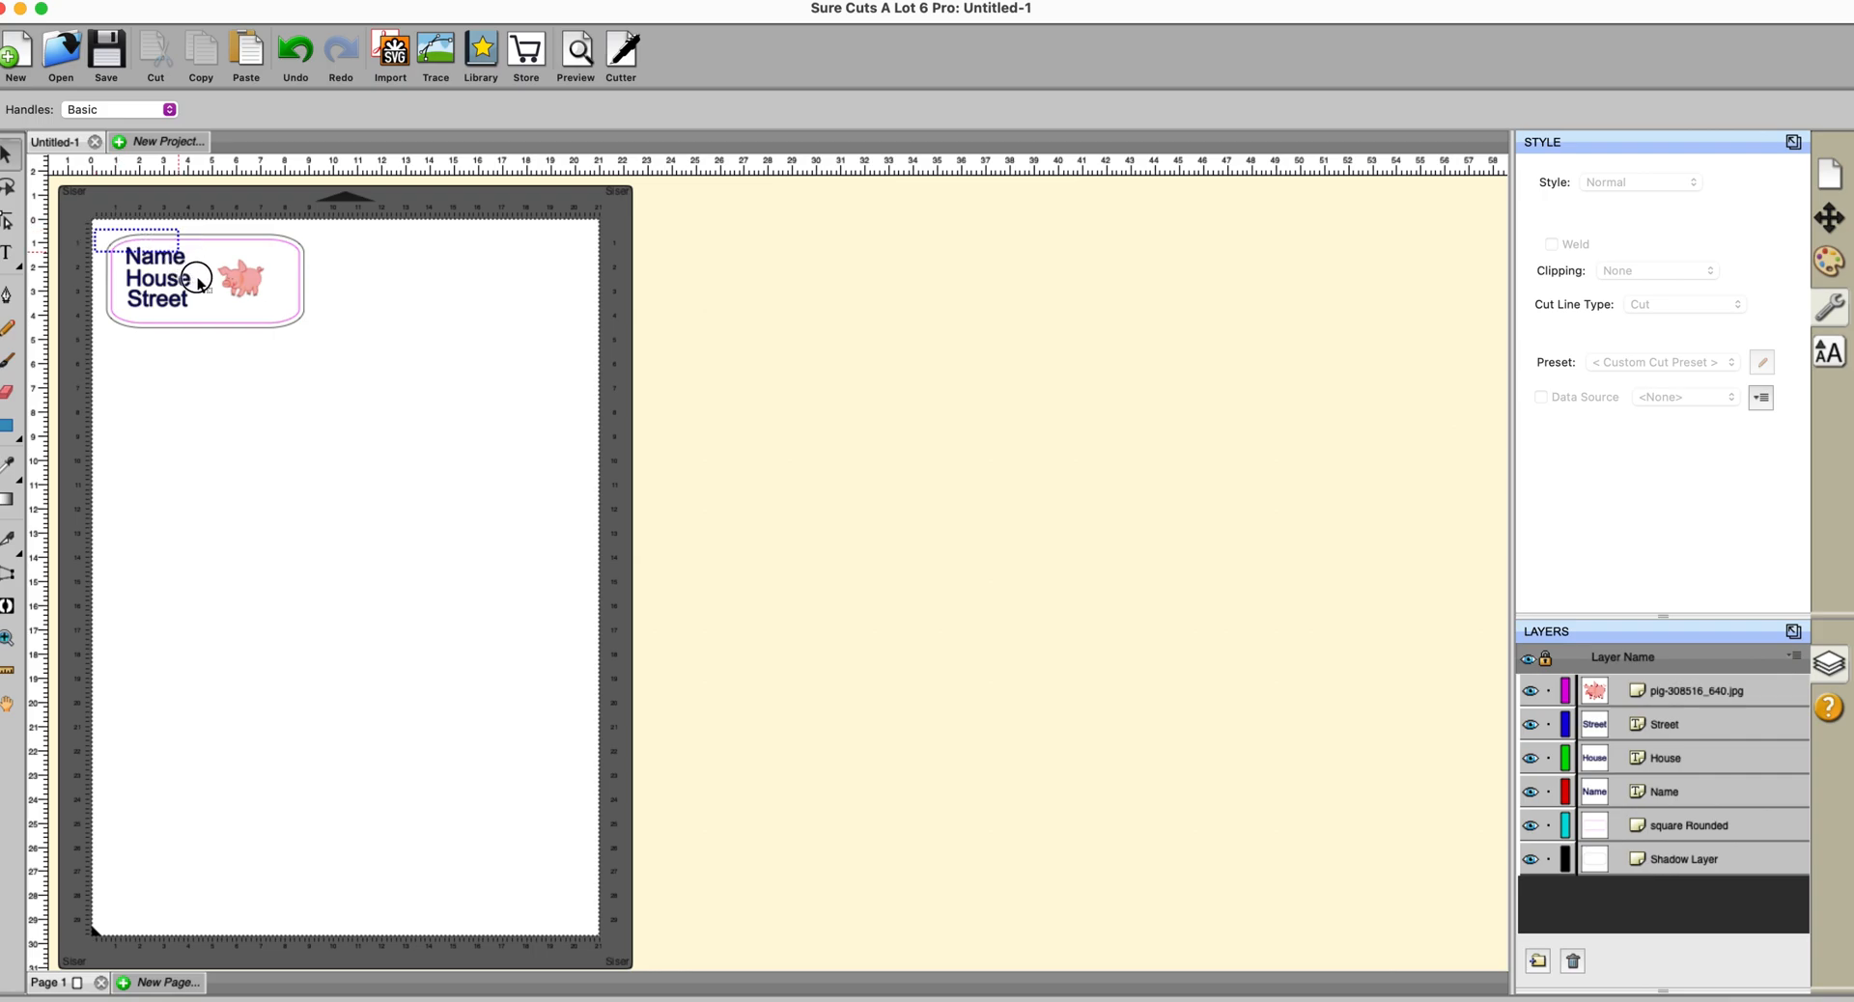
- Check which data source is assigned to the Name, House and Street texts, the pig image and the rounded square
left_click(172, 243)
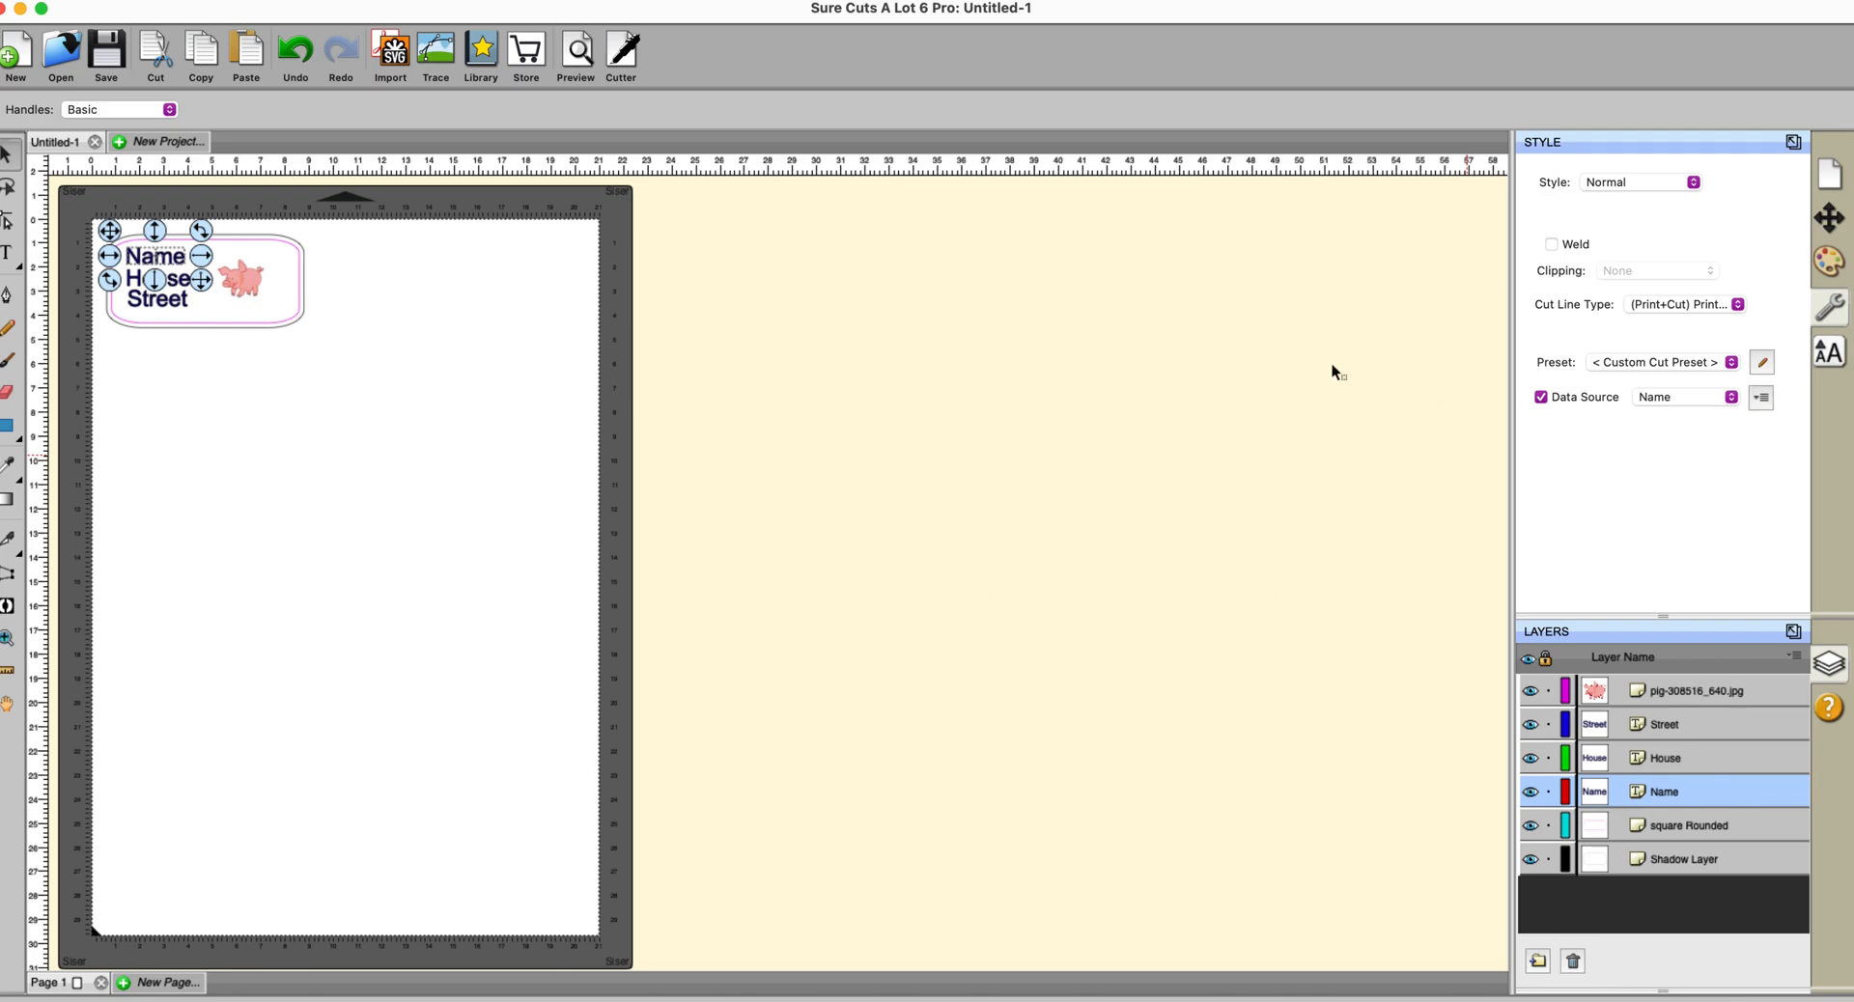
left_click(480, 350)
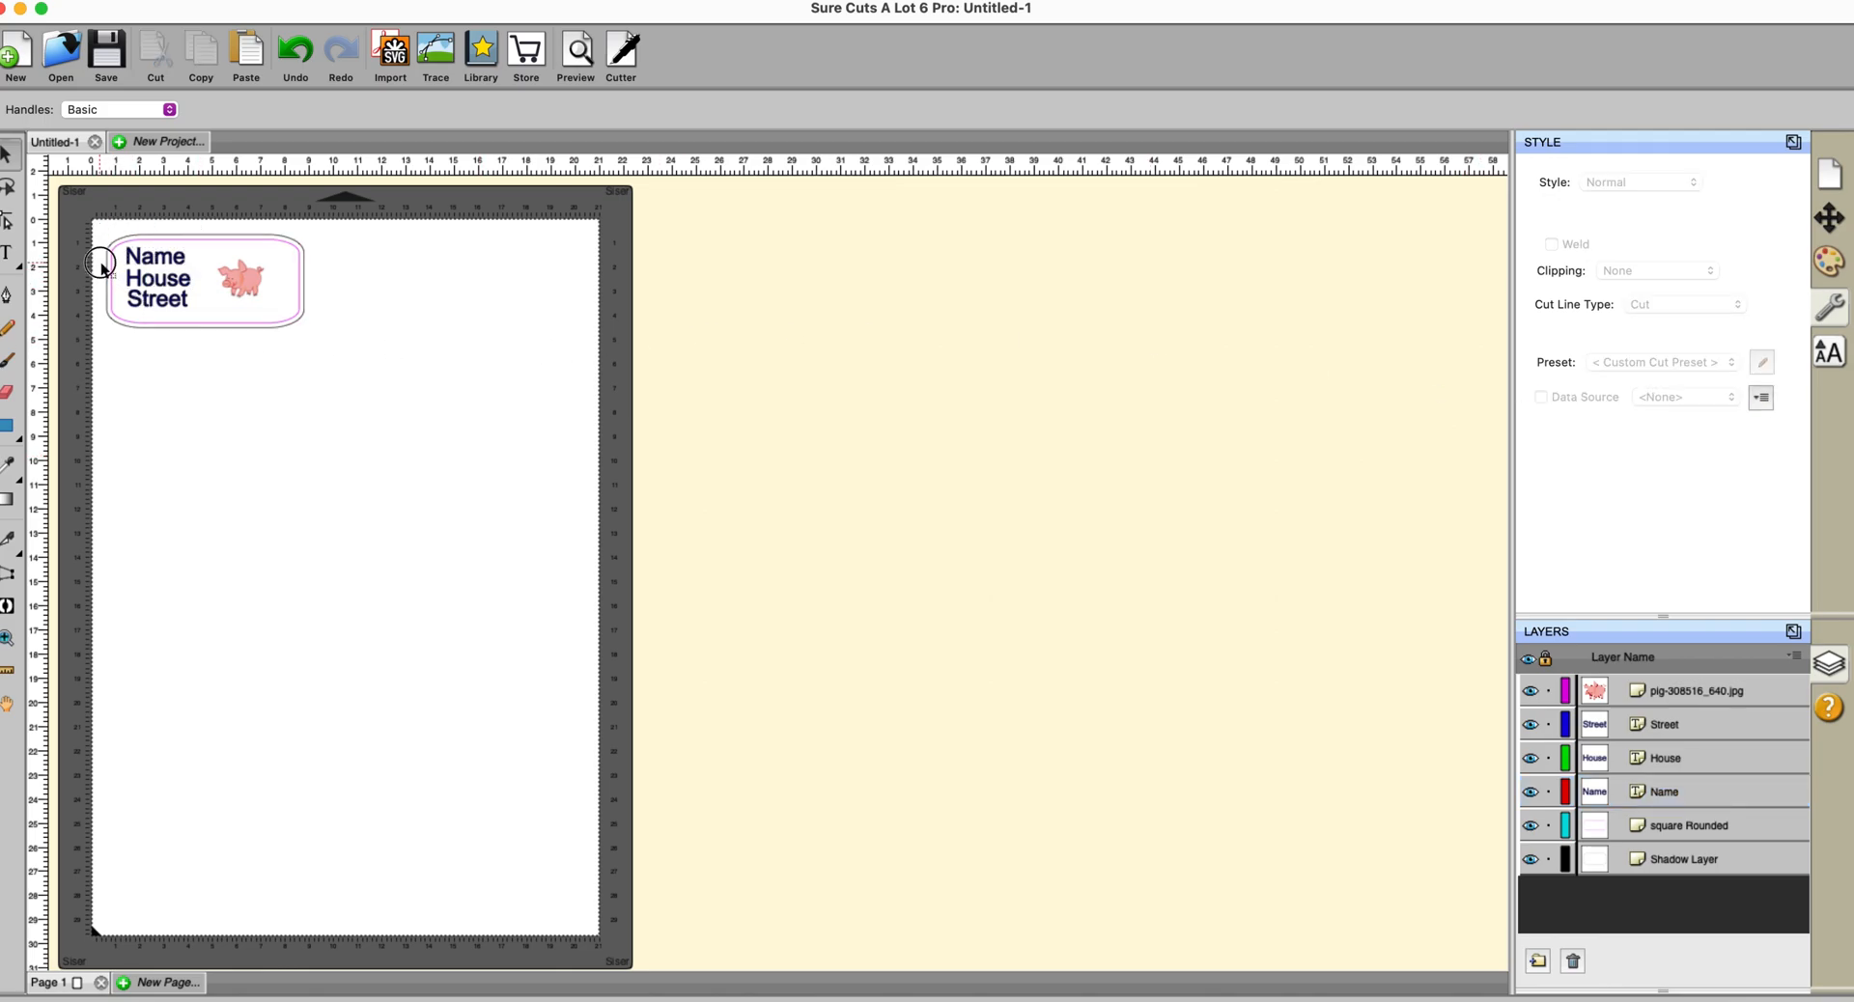
left_click(173, 282)
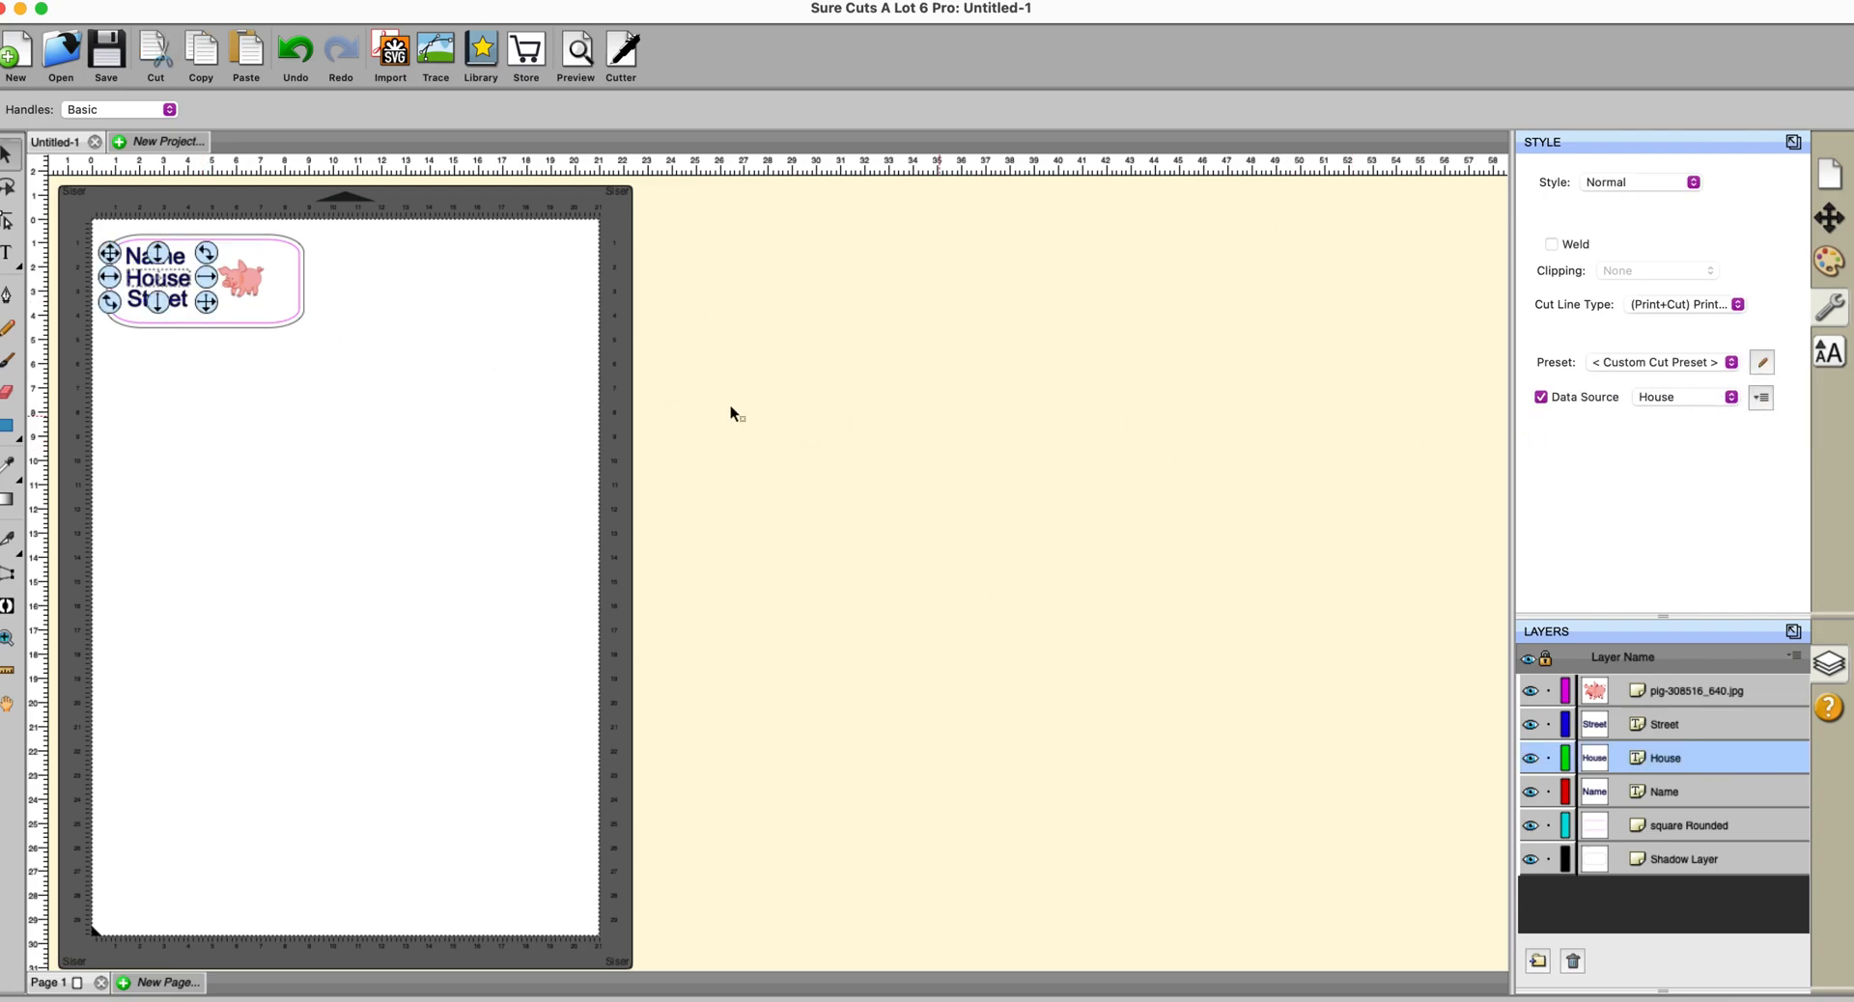
left_click(697, 407)
left_click_drag(104, 283, 223, 333)
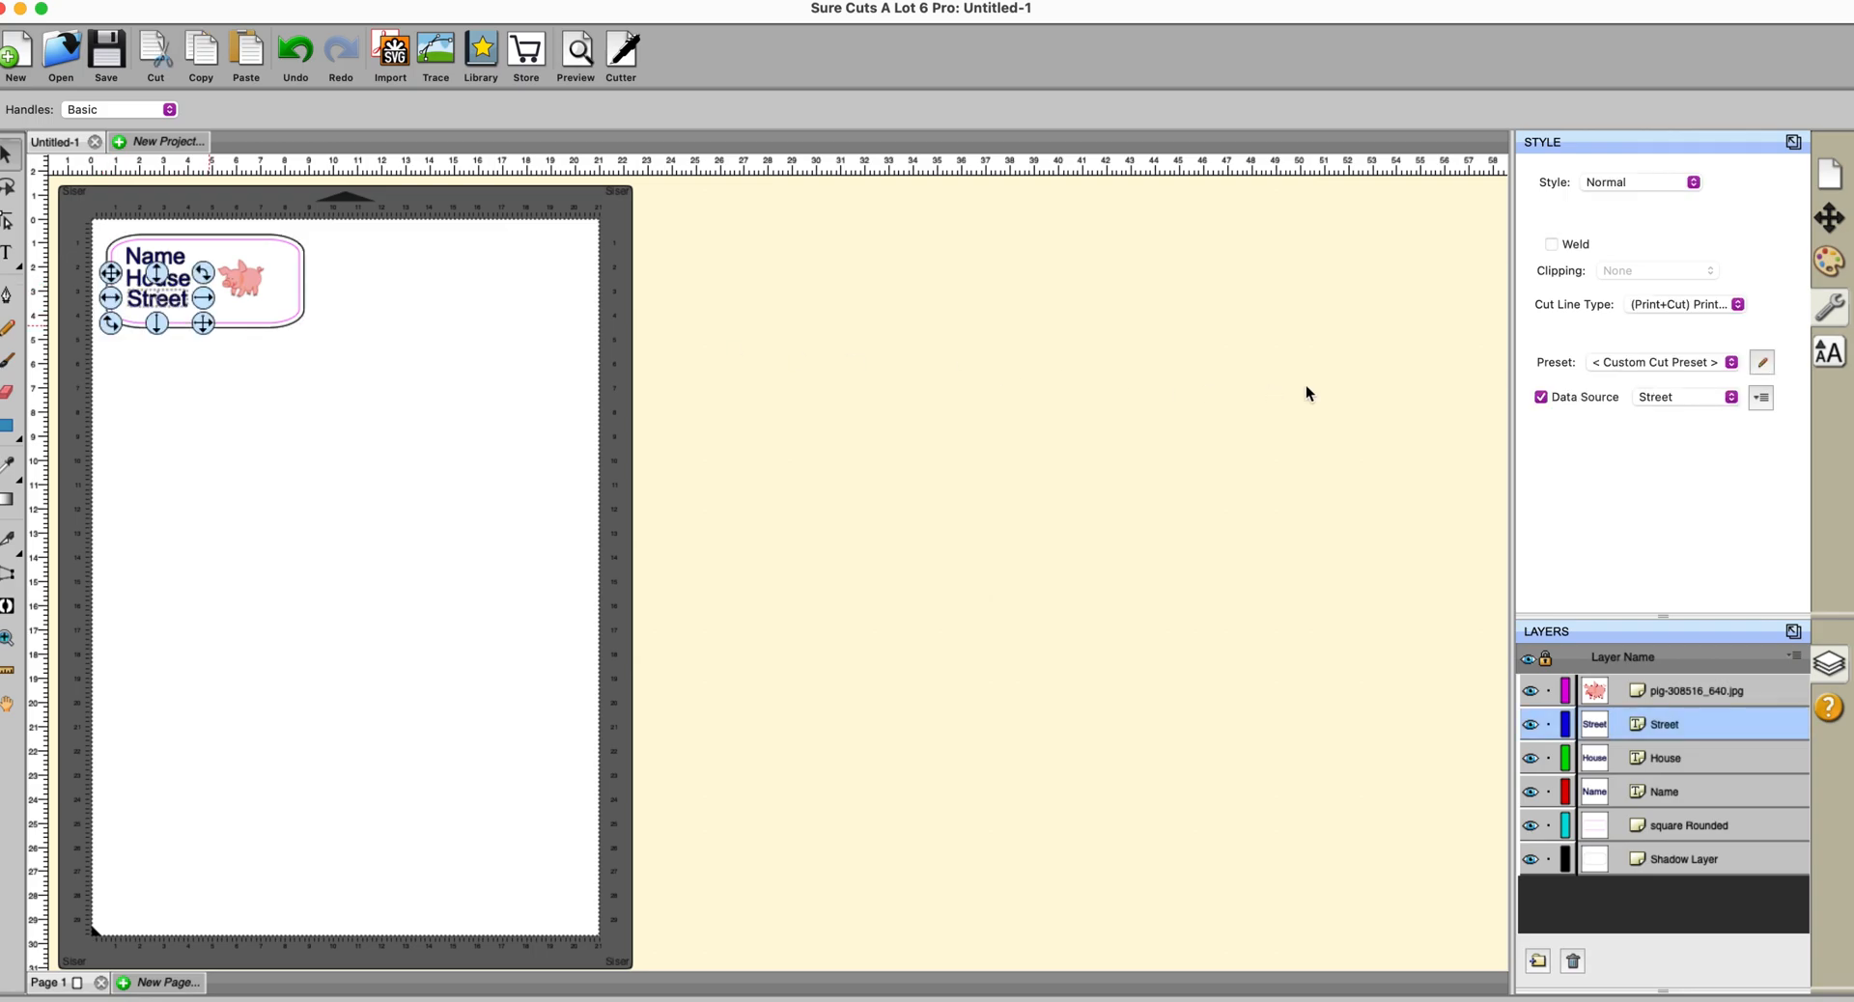
left_click(95, 533)
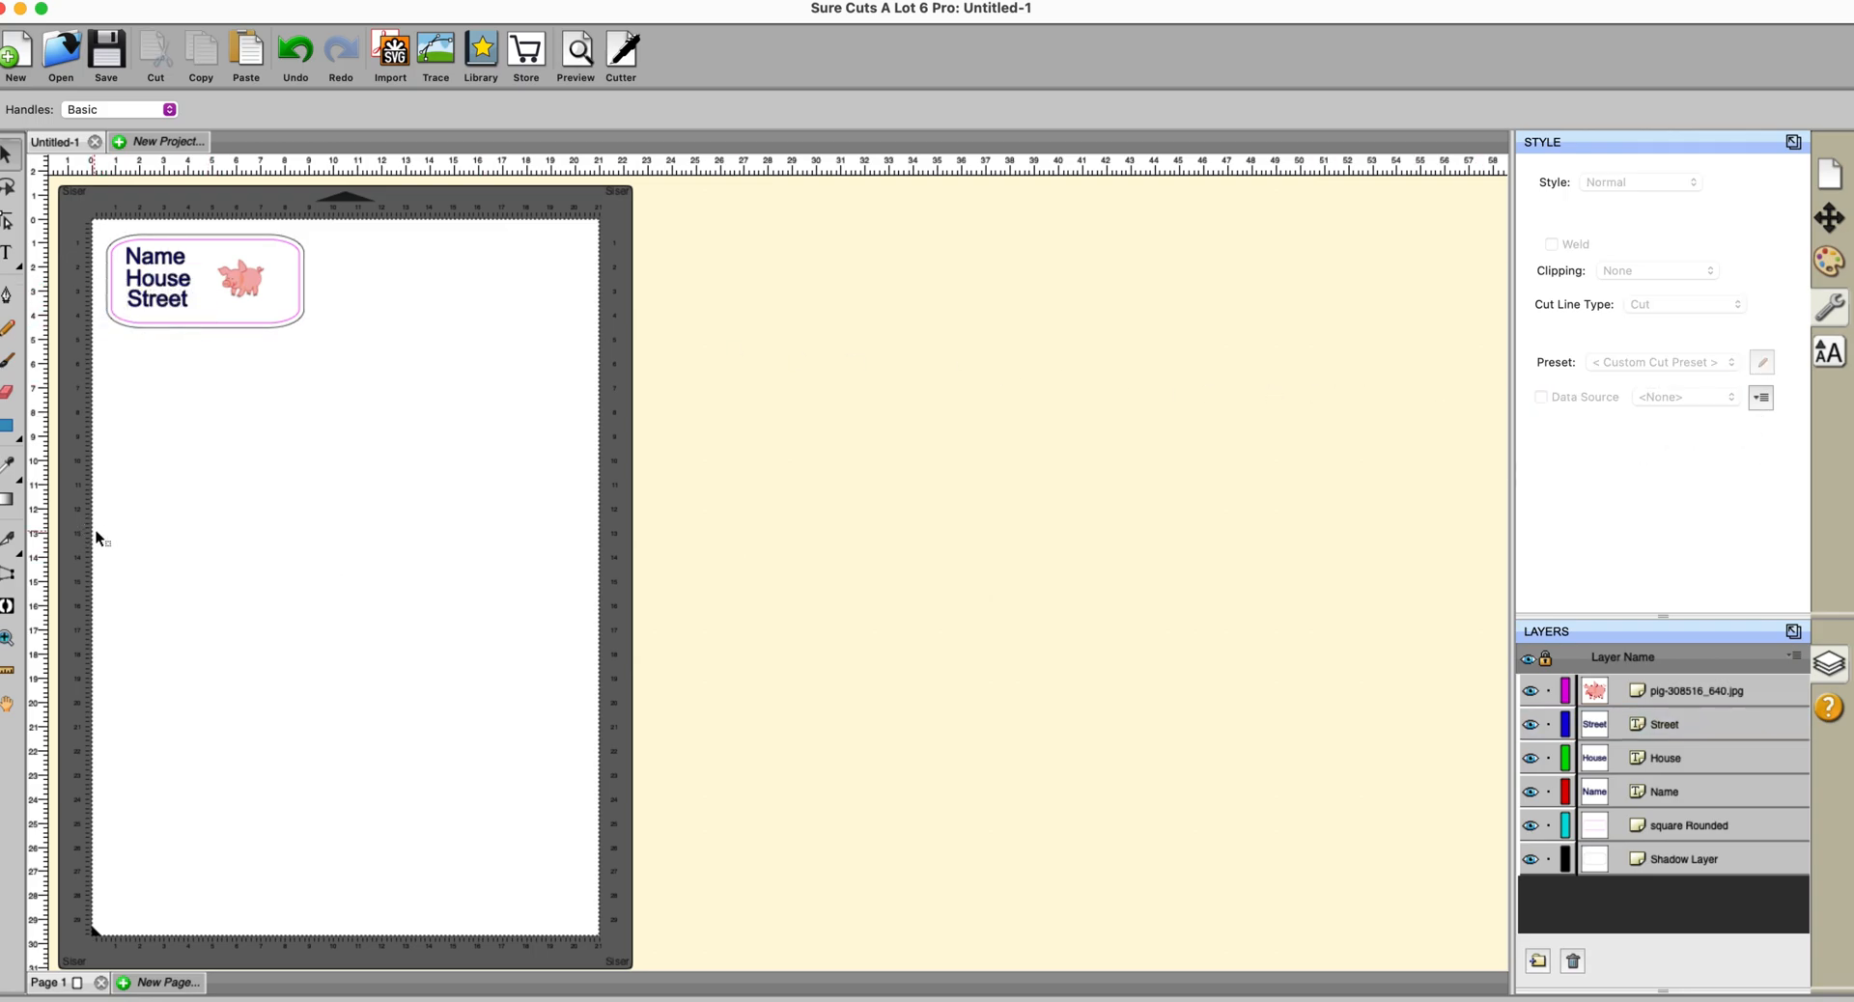
left_click(246, 286)
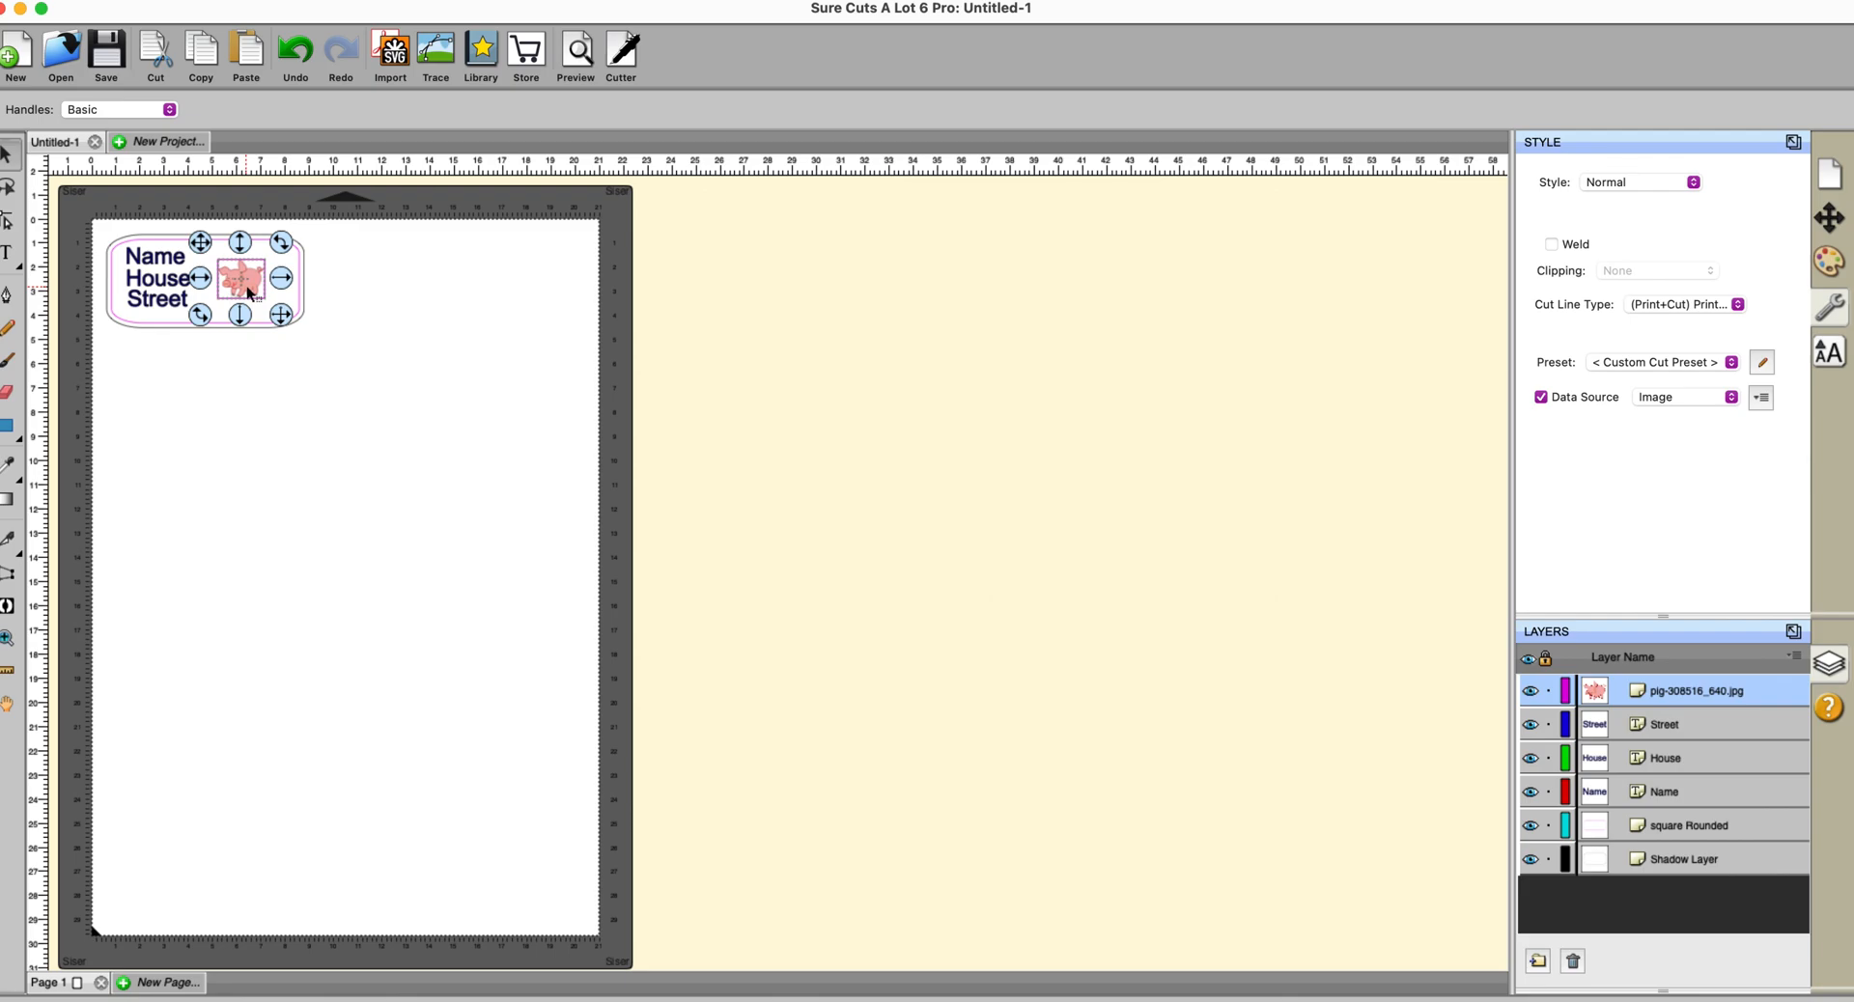
left_click(310, 505)
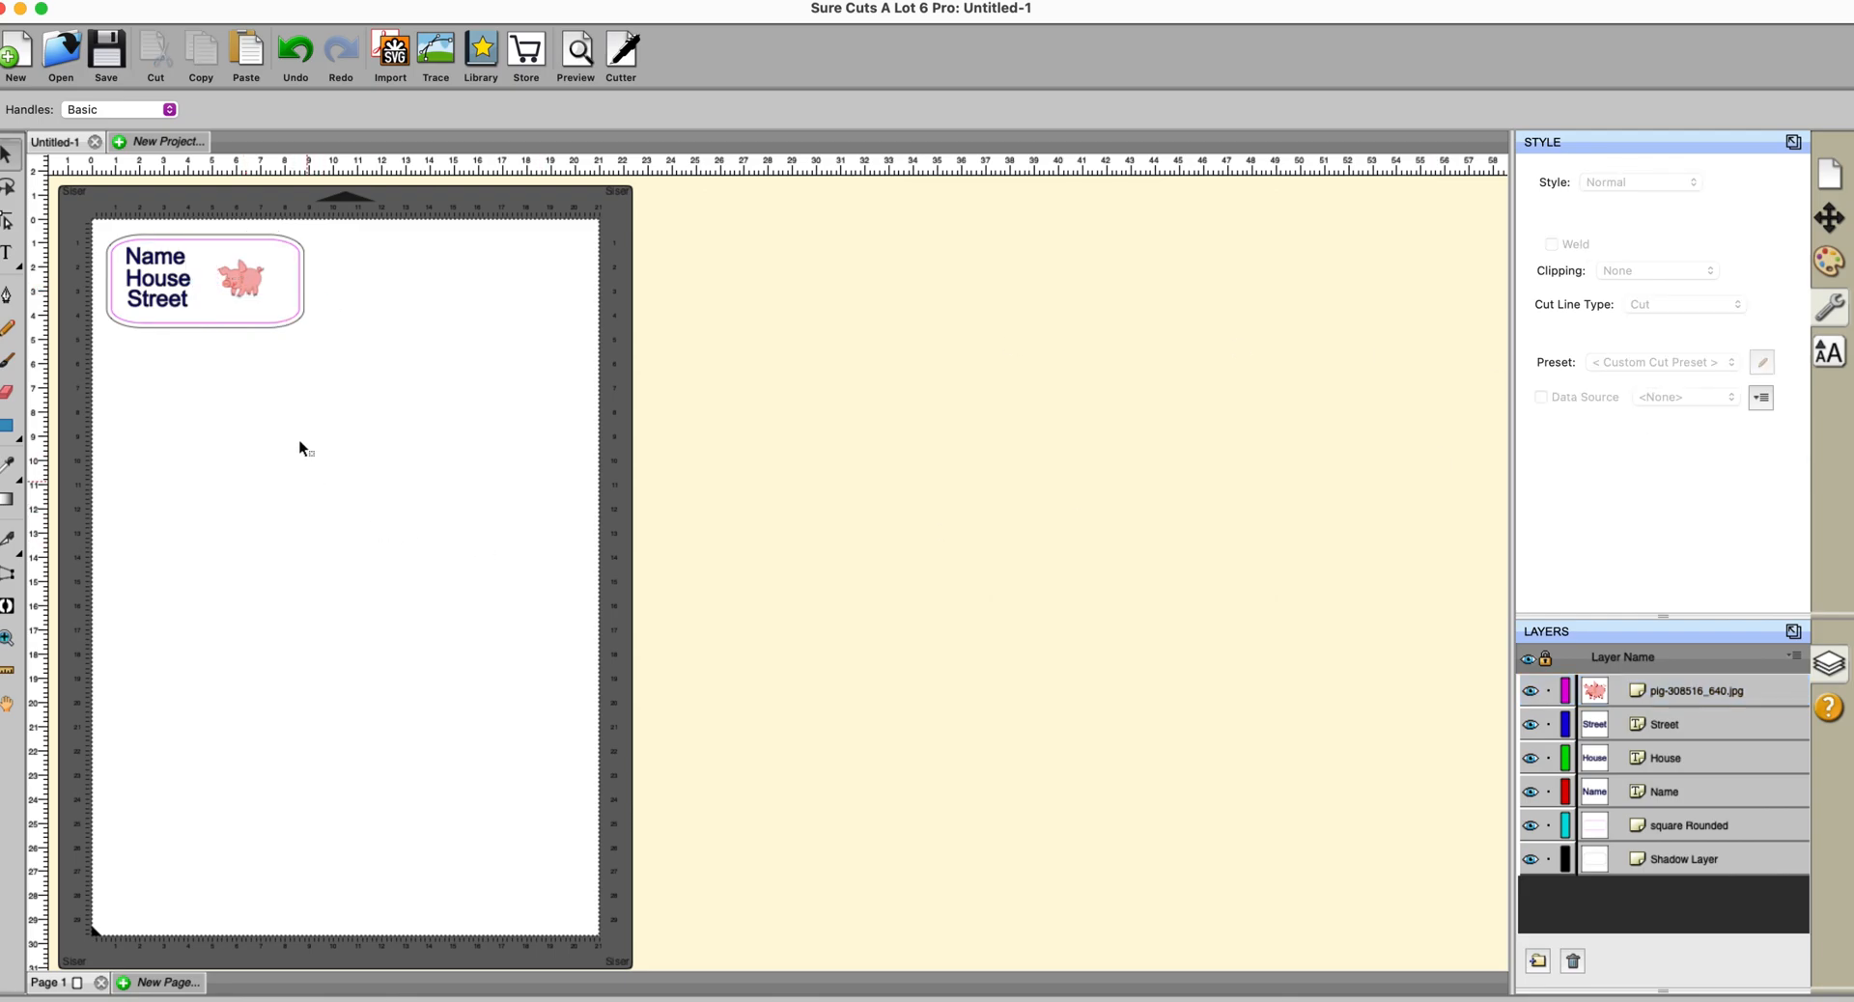
left_click(280, 320)
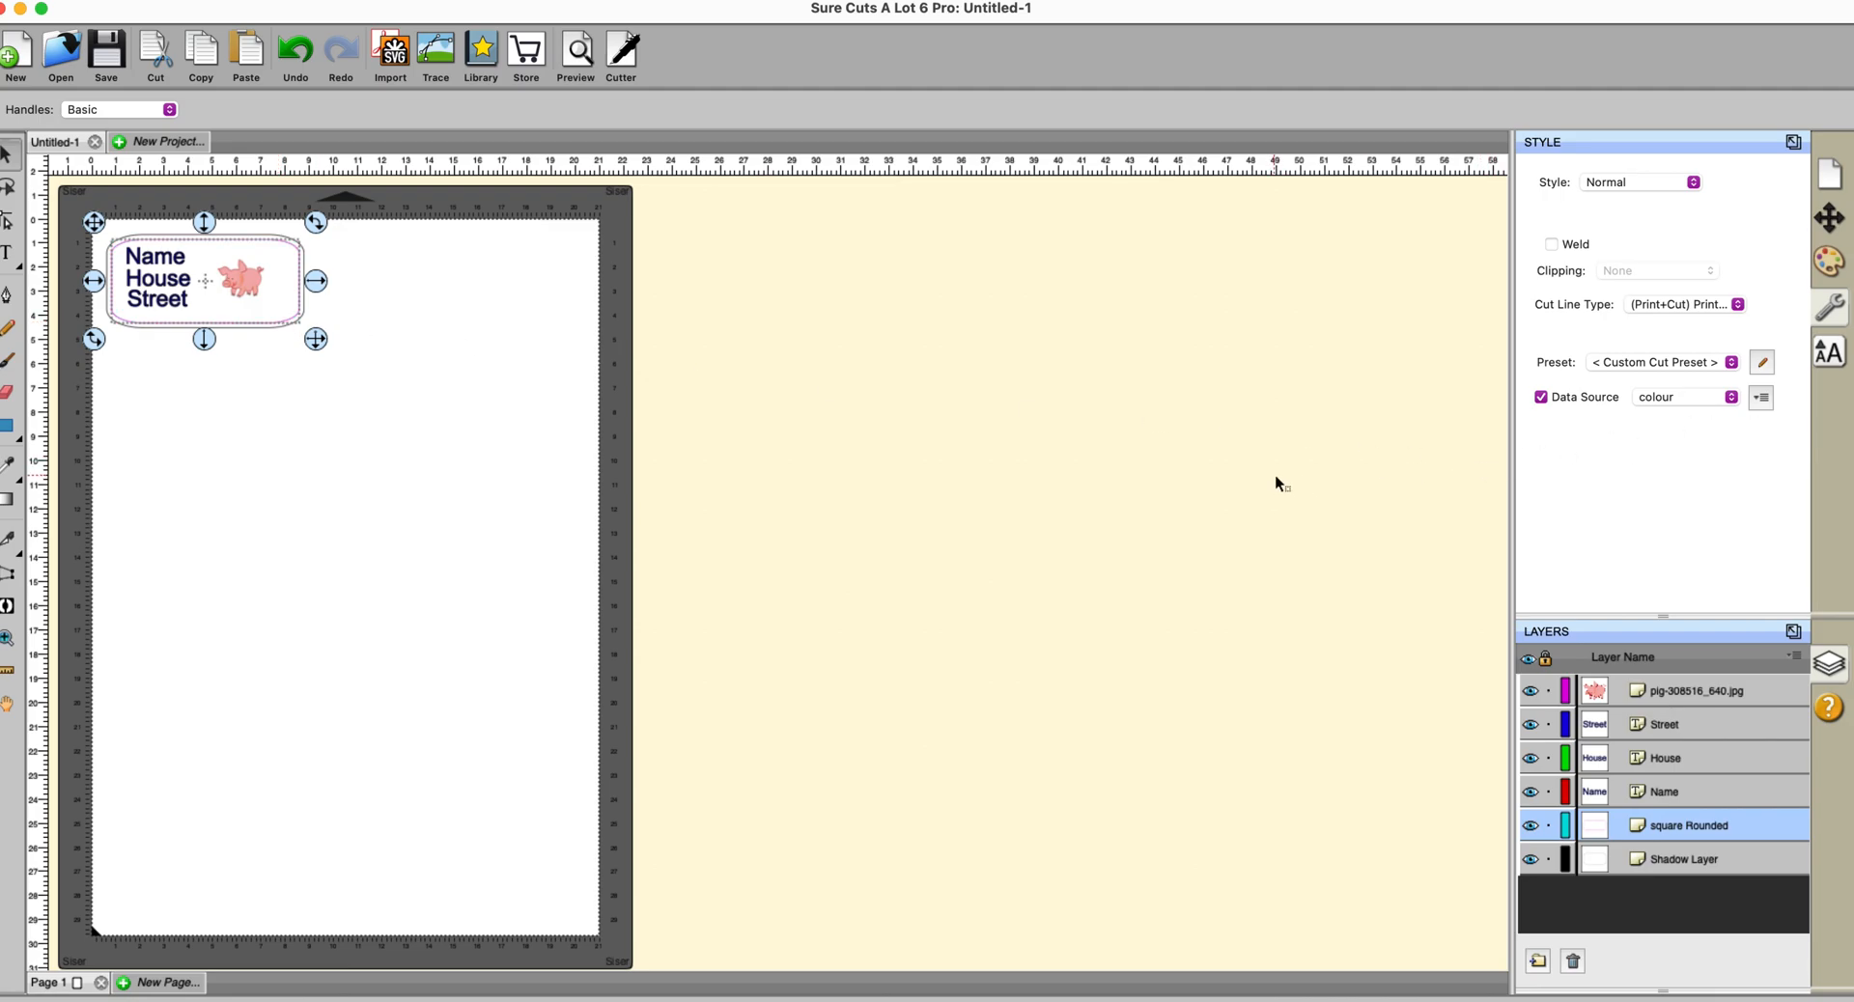
- Open the data source copies preview, set the maximum copies to 1 and generate the preview
left_click(1769, 398)
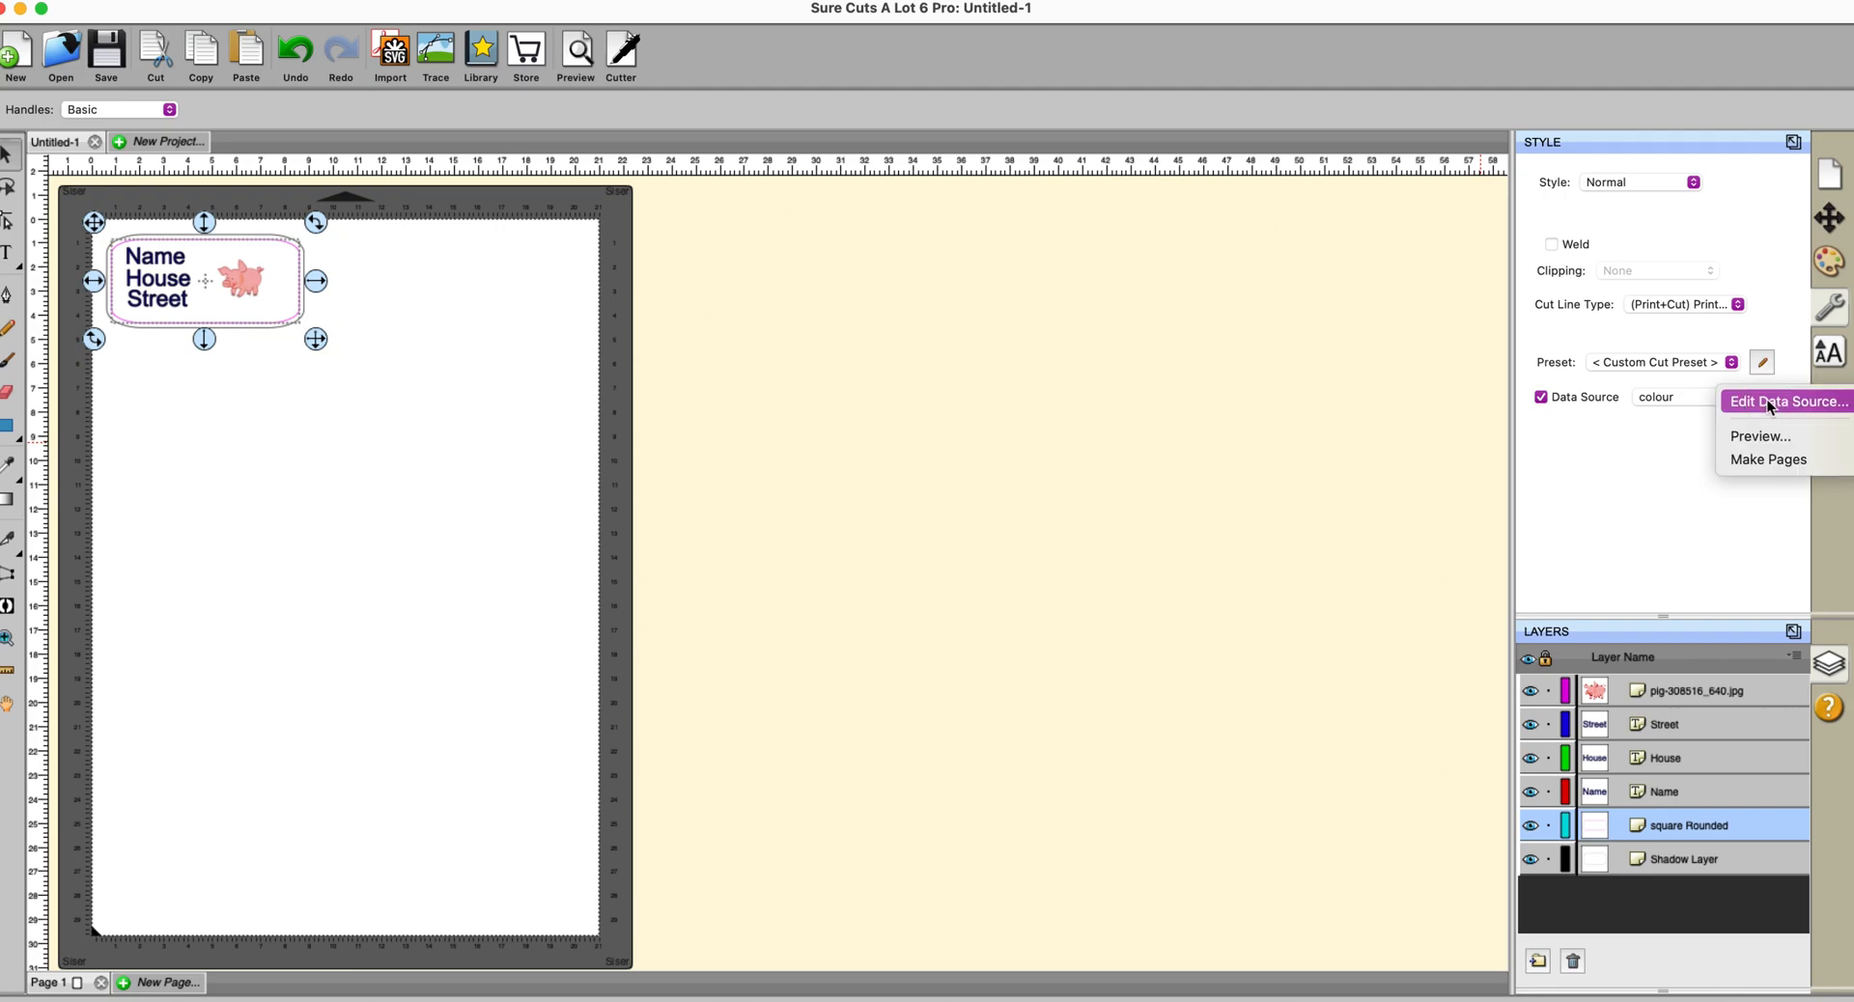
left_click(1765, 435)
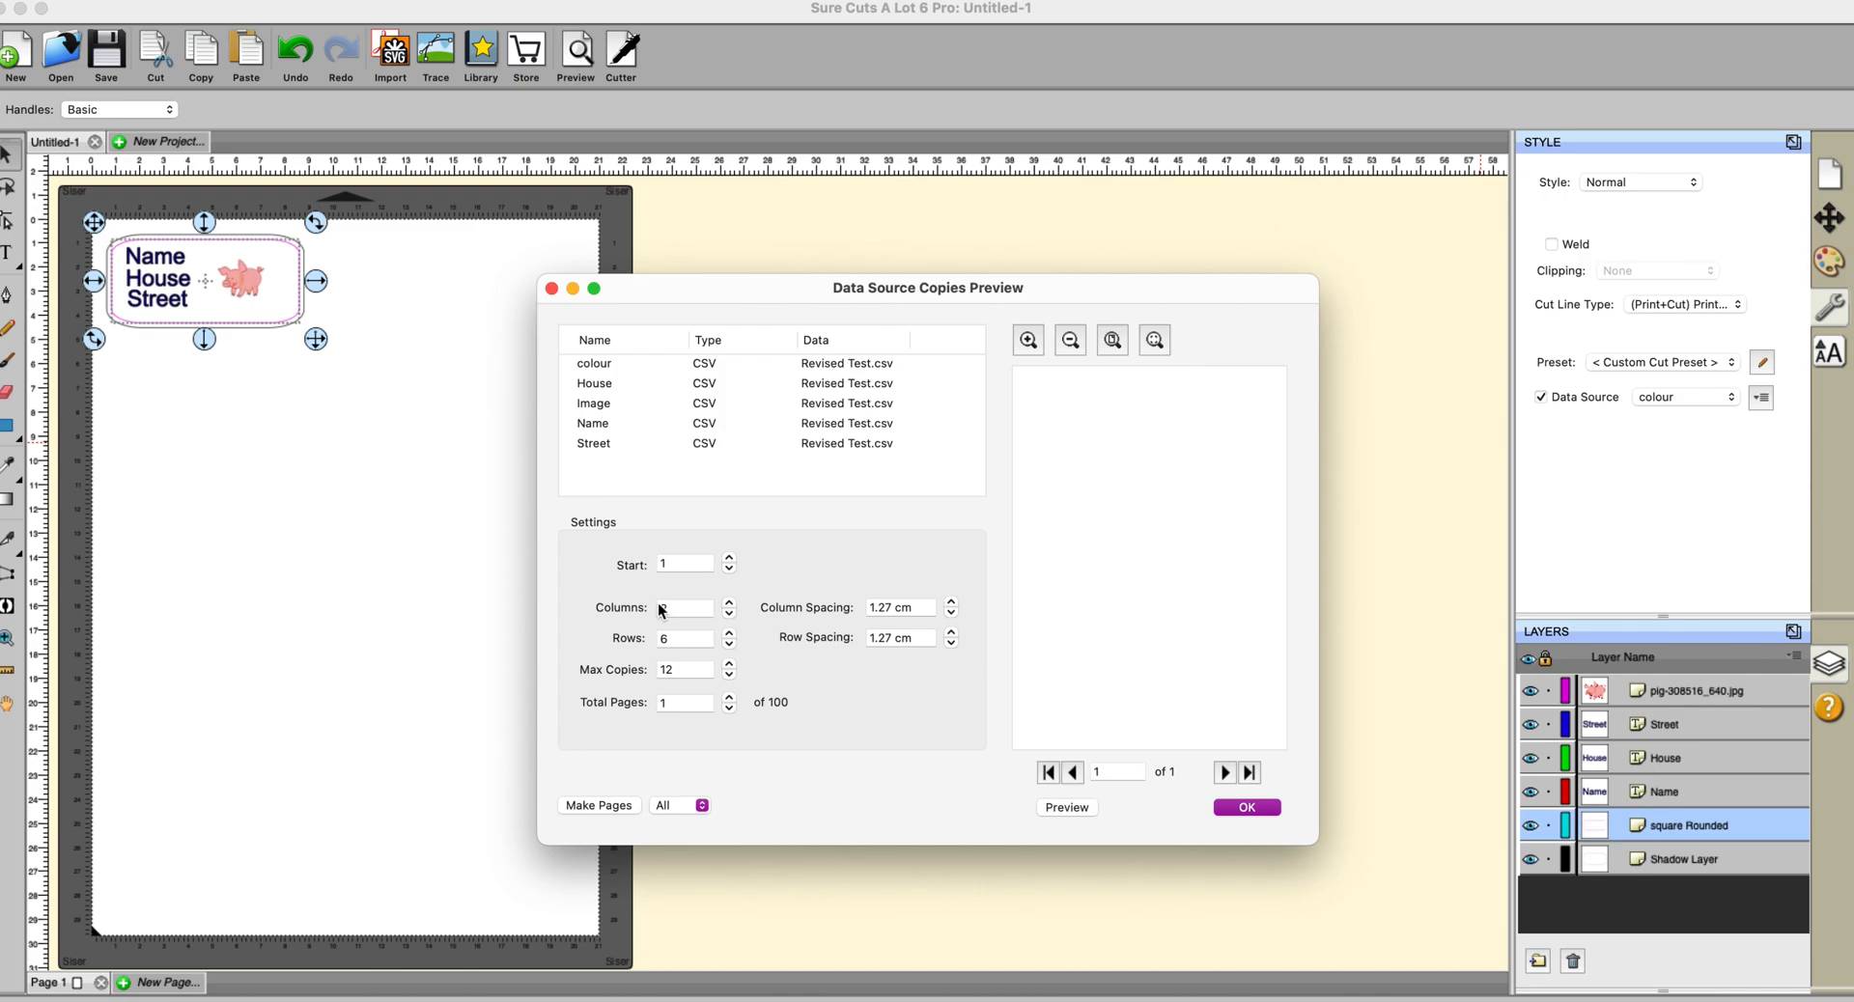
left_click(729, 674)
left_click(730, 674)
left_click(730, 676)
left_click(730, 676)
left_click(730, 676)
left_click(730, 675)
left_click(1064, 808)
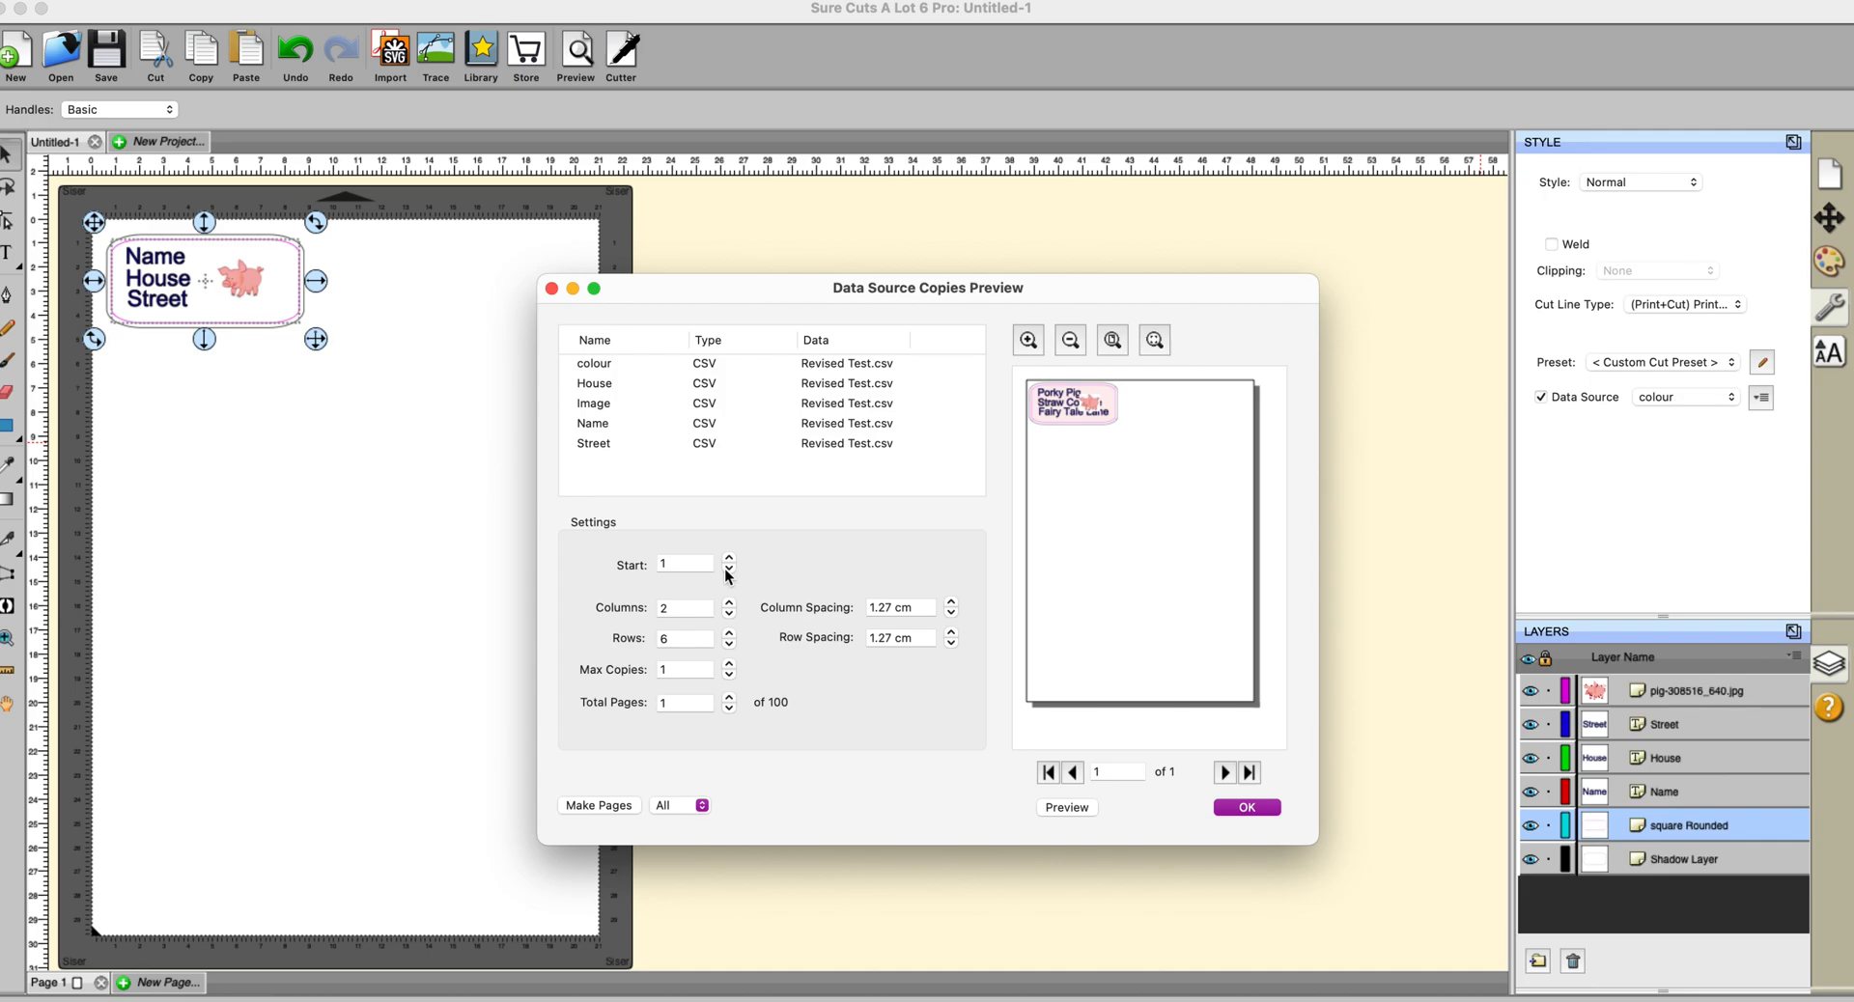
- Set the maximum copies to 10 and regenerate the label preview
left_click(729, 664)
left_click(728, 664)
left_click(730, 665)
left_click(728, 664)
left_click(1060, 806)
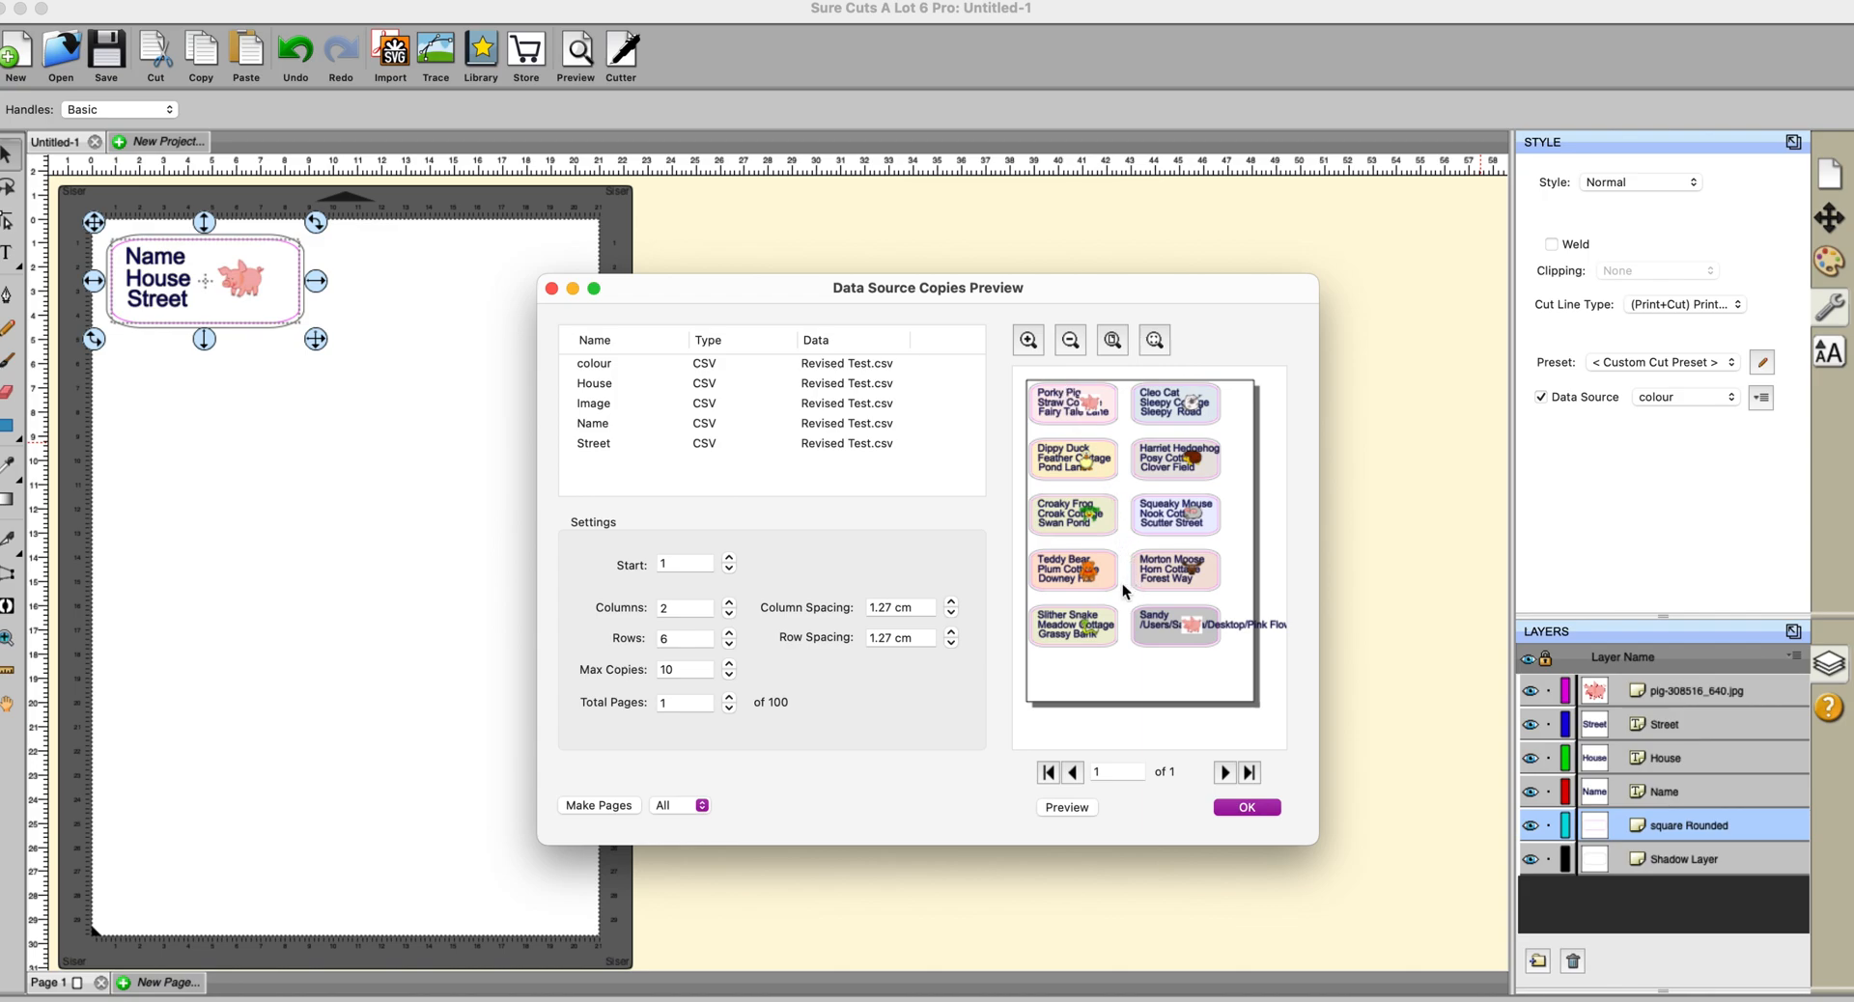
- Make the label pages from the preview, and delete the incomplete grey label beside the Slither Snake label
left_click(598, 805)
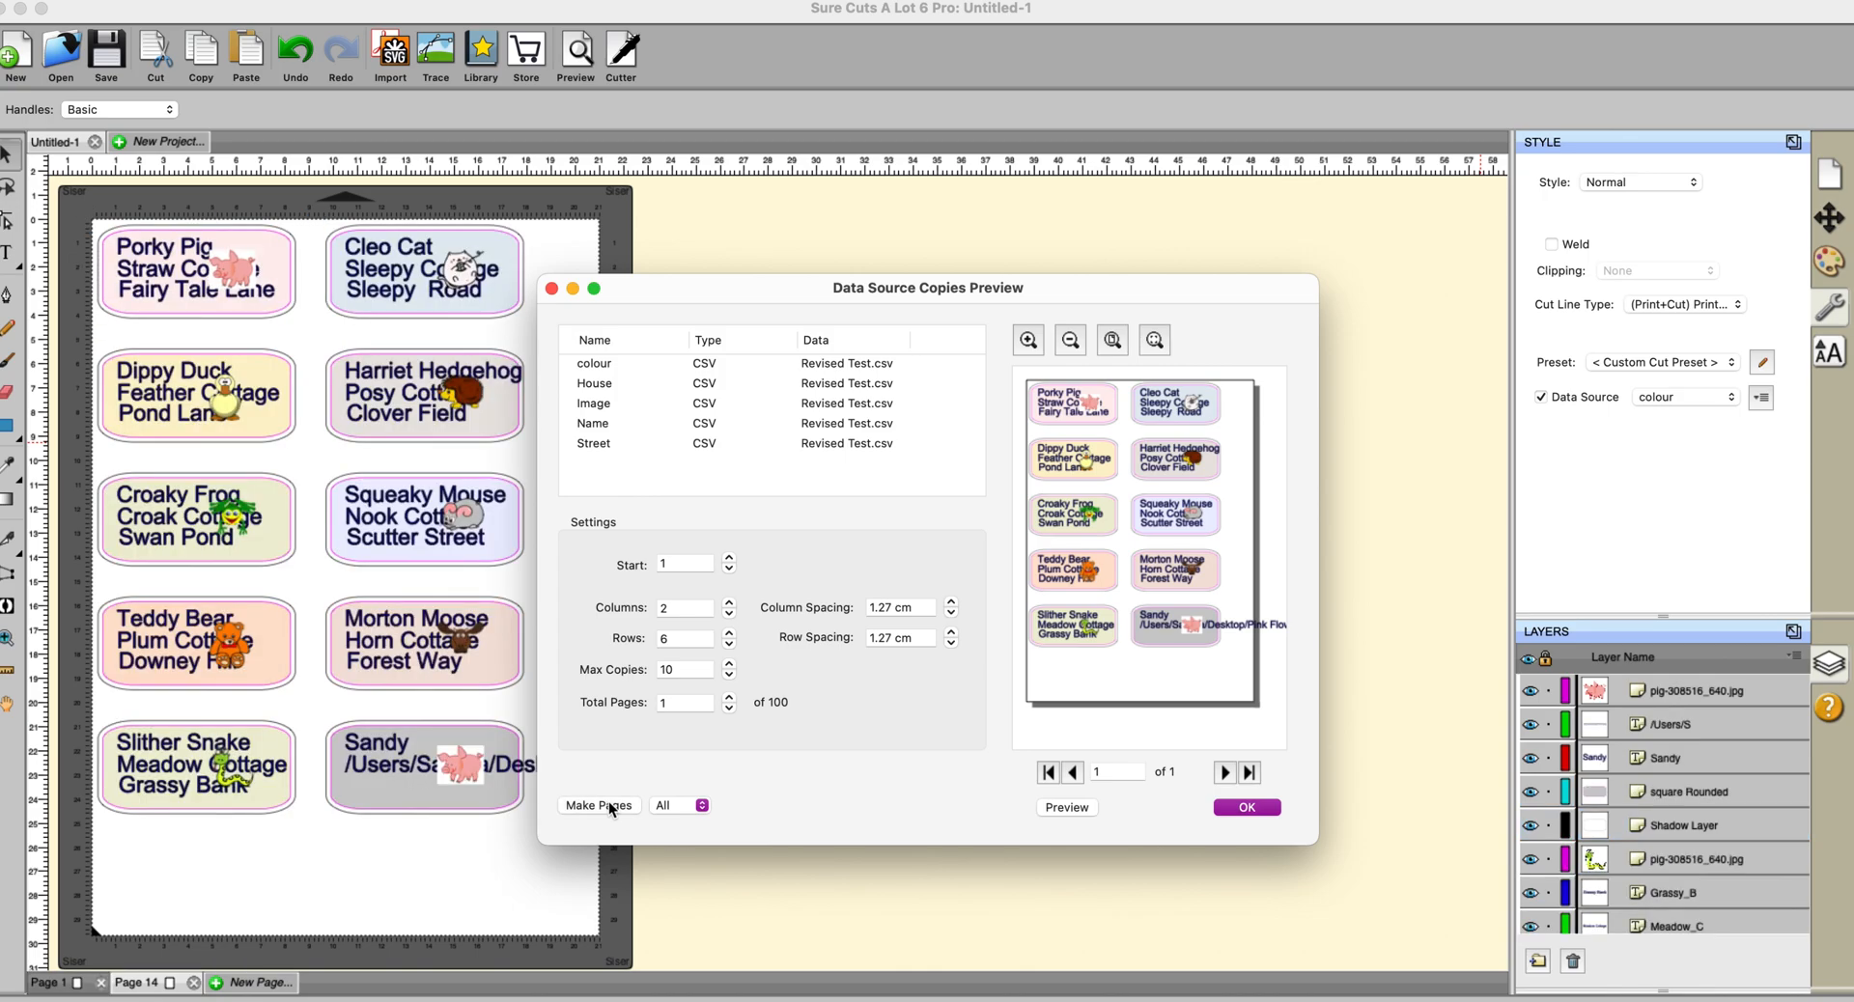
left_click(1232, 807)
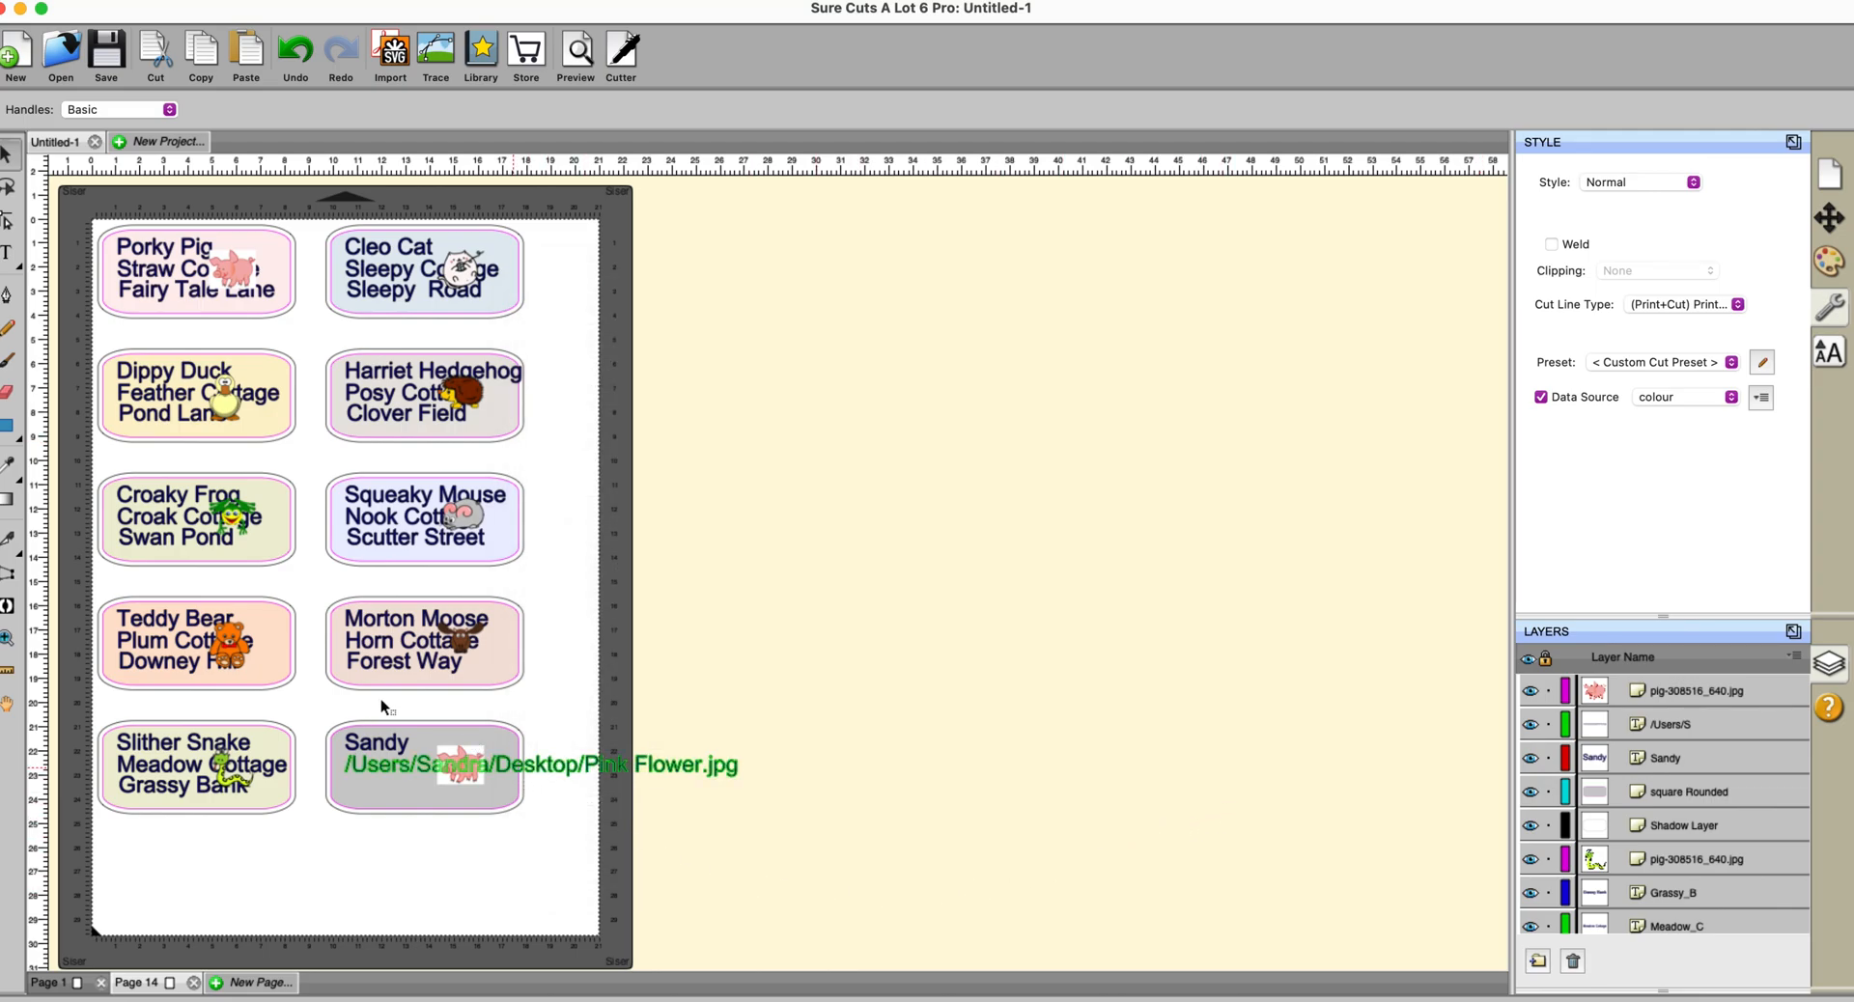
left_click_drag(316, 705, 880, 846)
key("Delete")
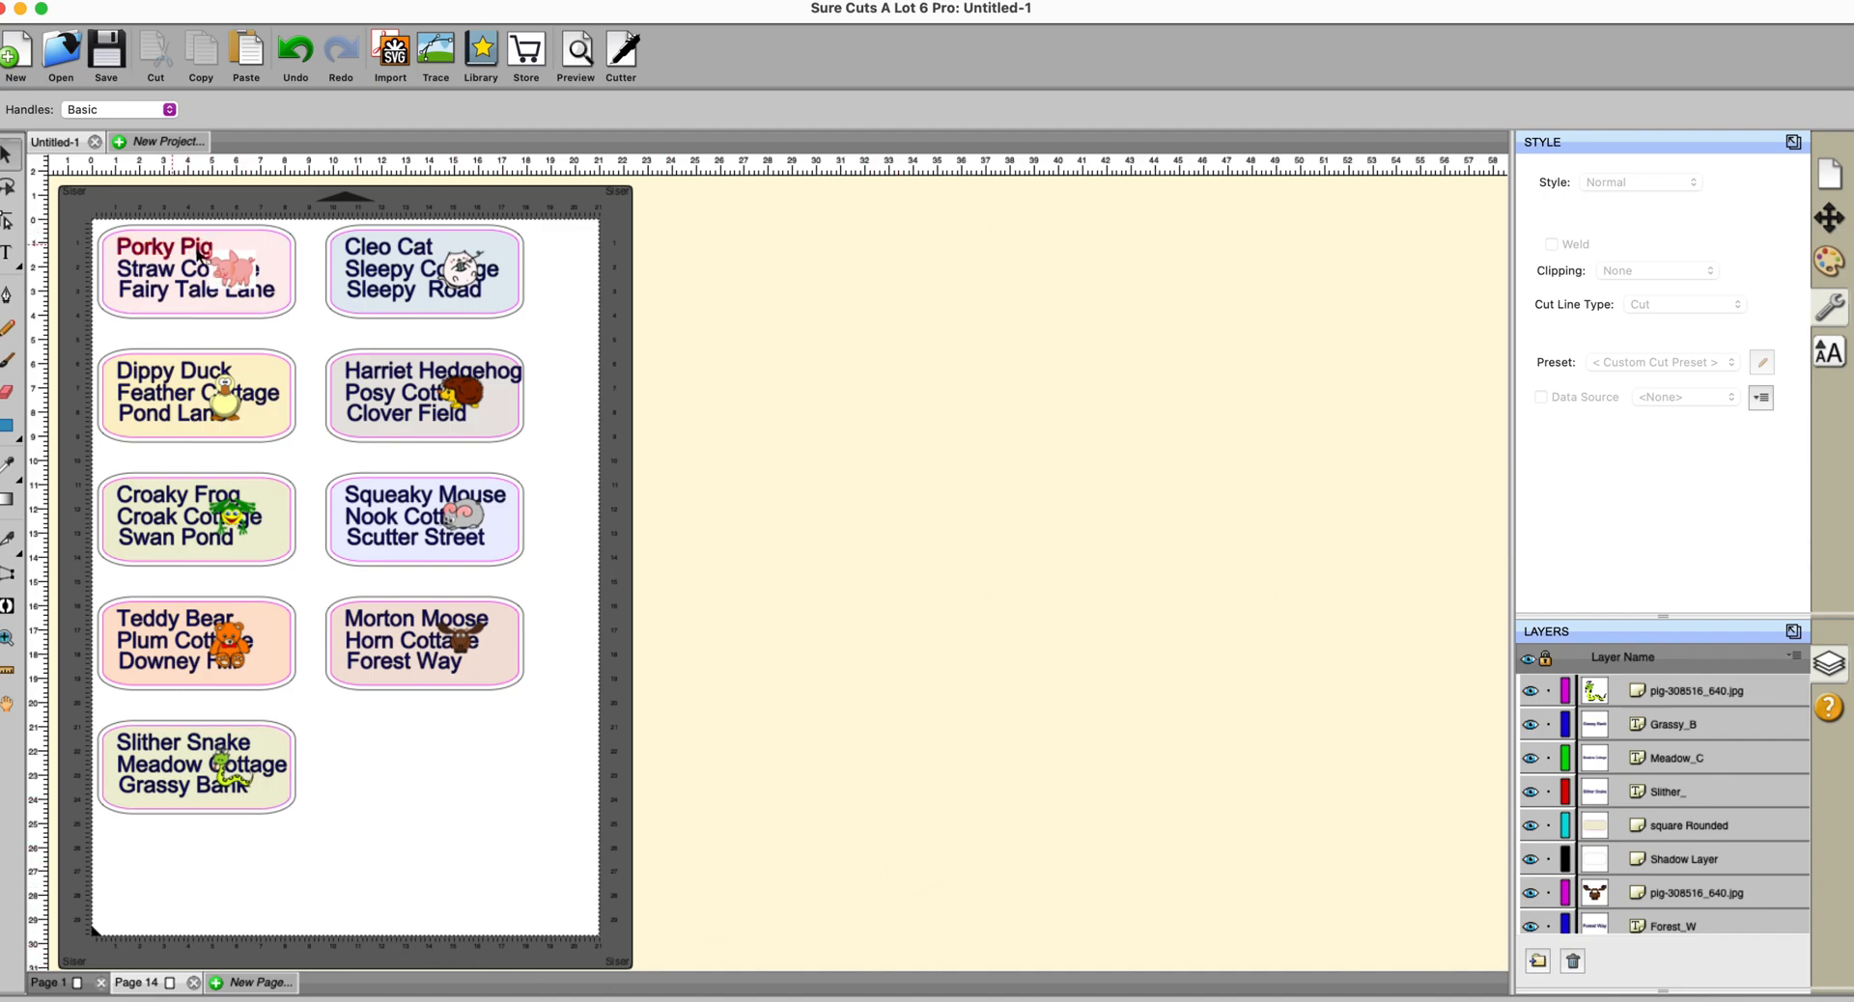
- Move the pig image on the Porky Pig label slightly up and to the right, away from the text
left_click(233, 265)
left_click_drag(241, 269, 261, 254)
left_click(703, 420)
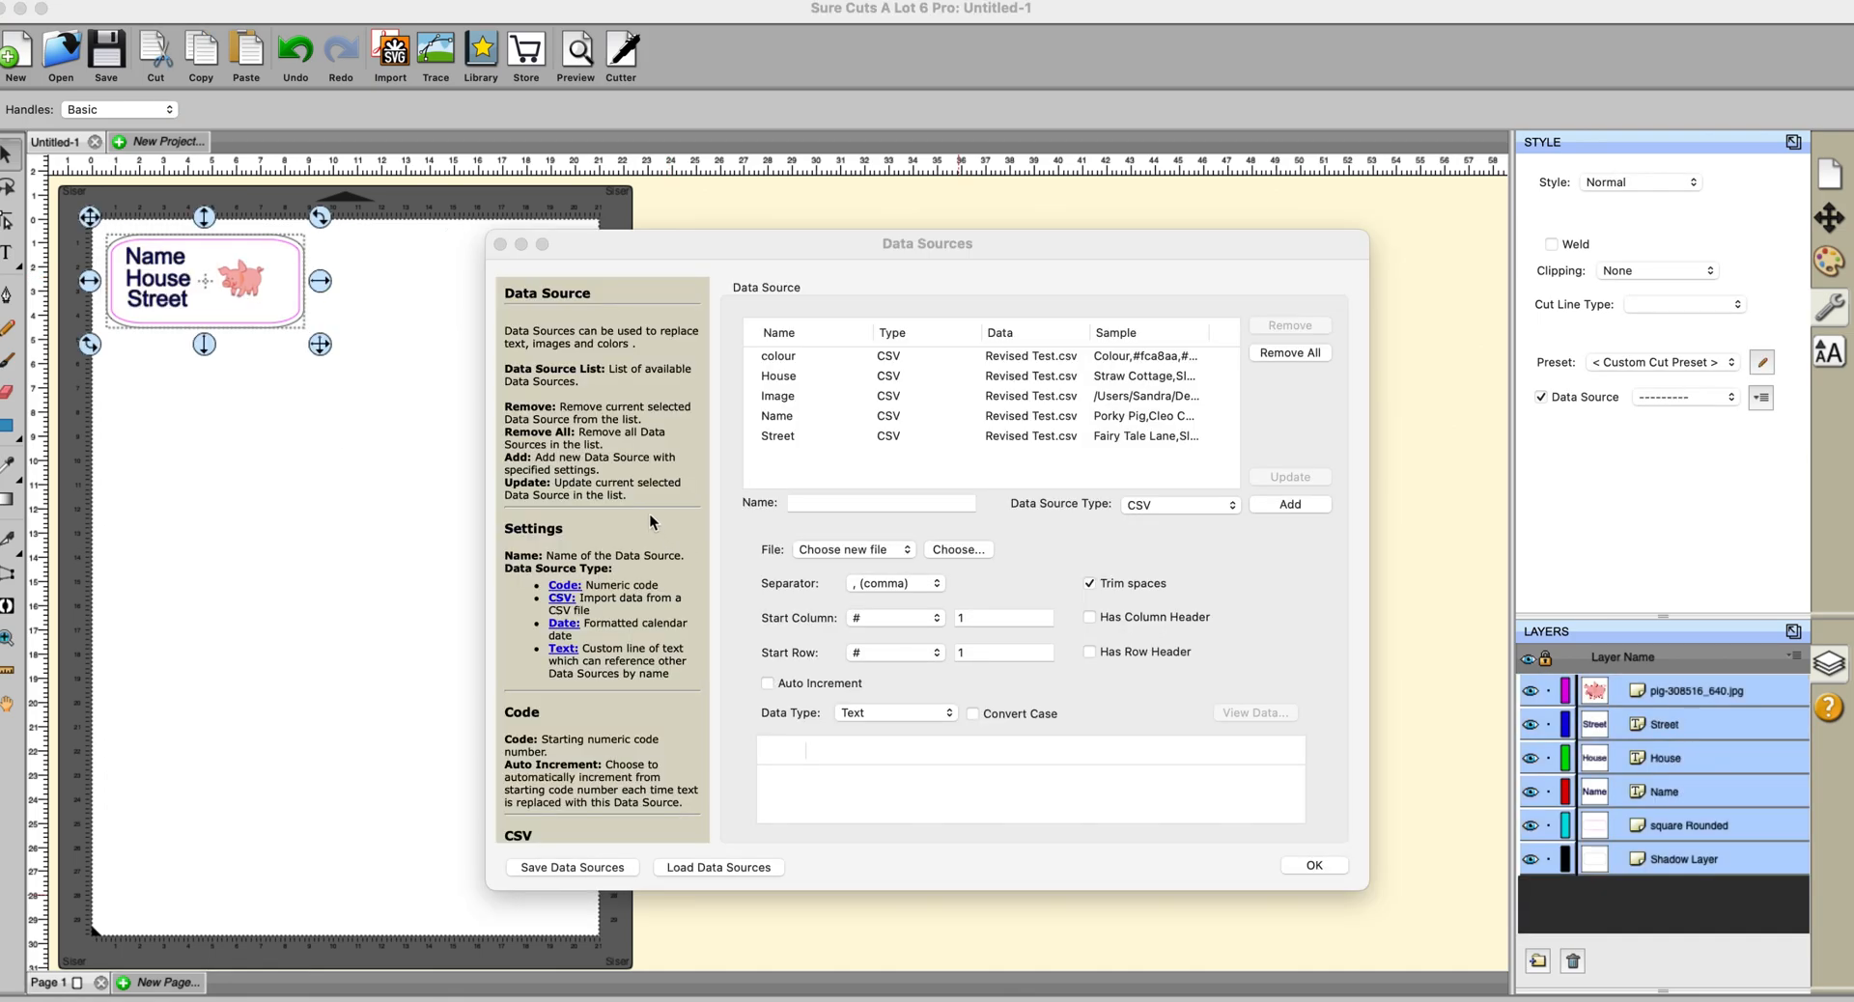
- Read the data source help on CSV settings and data types, including the image path shortcuts
scroll(585, 347, "down", 8)
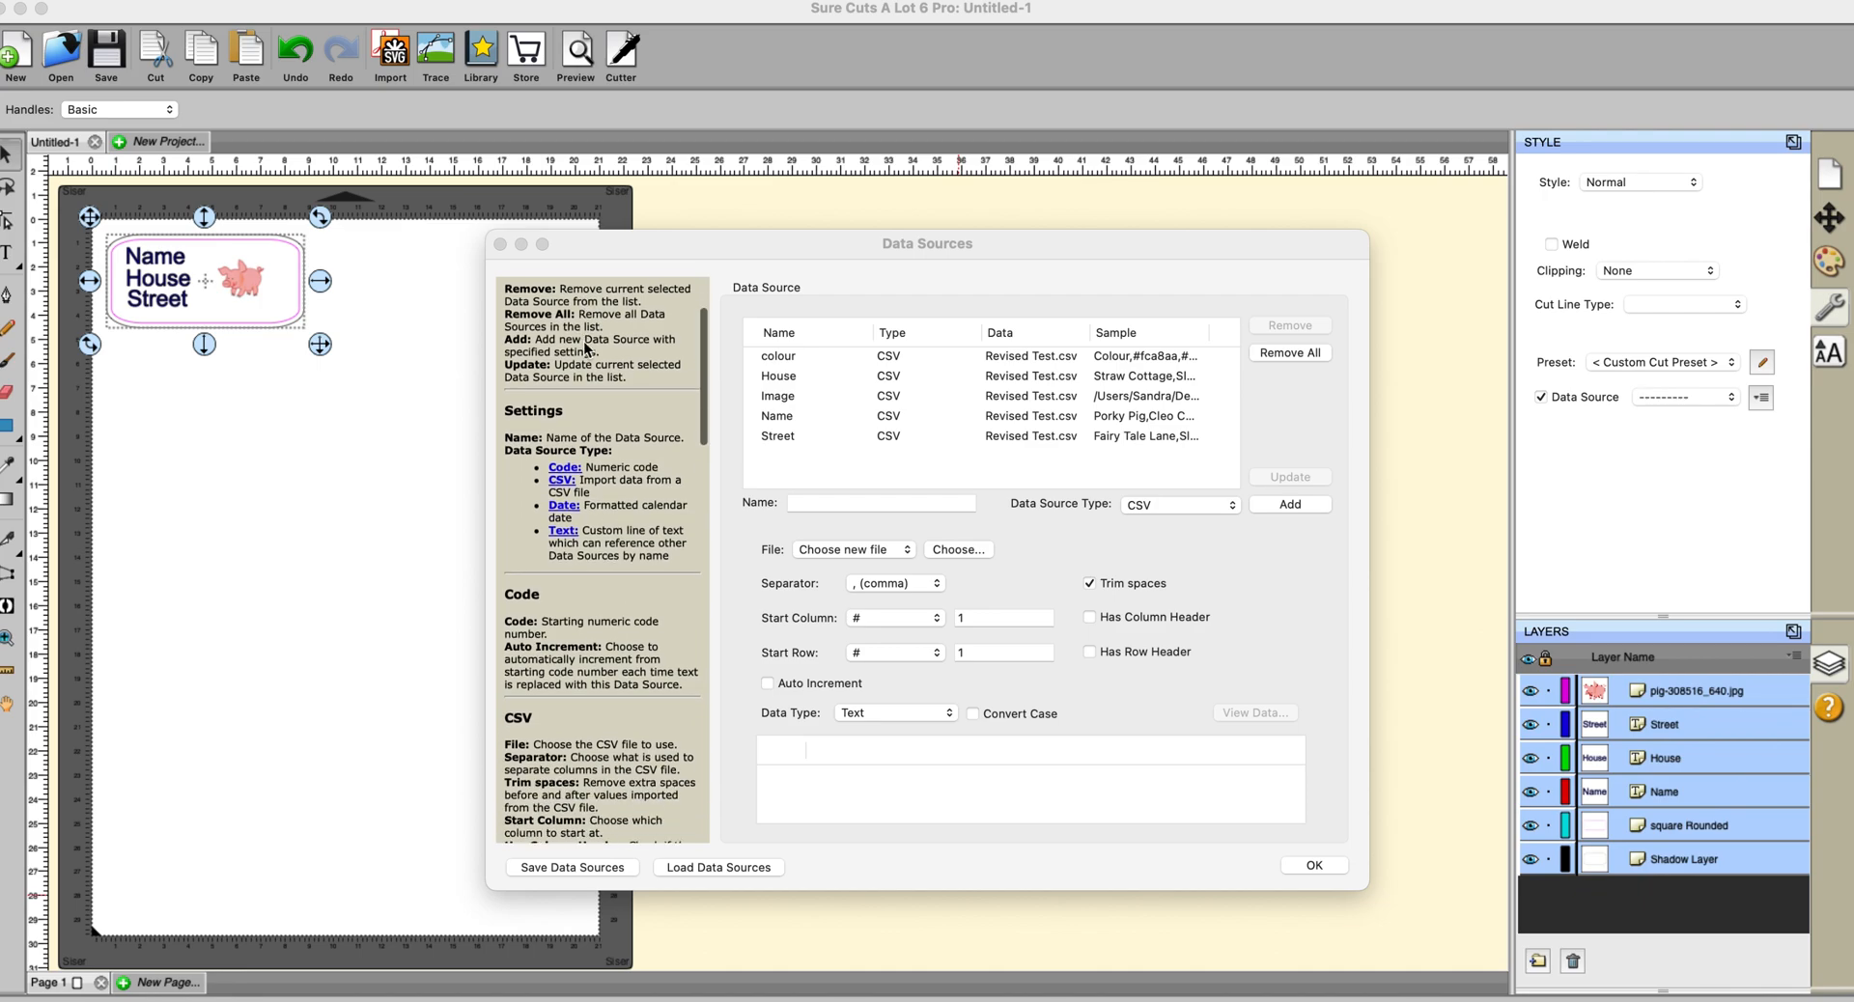
scroll(585, 347, "down", 12)
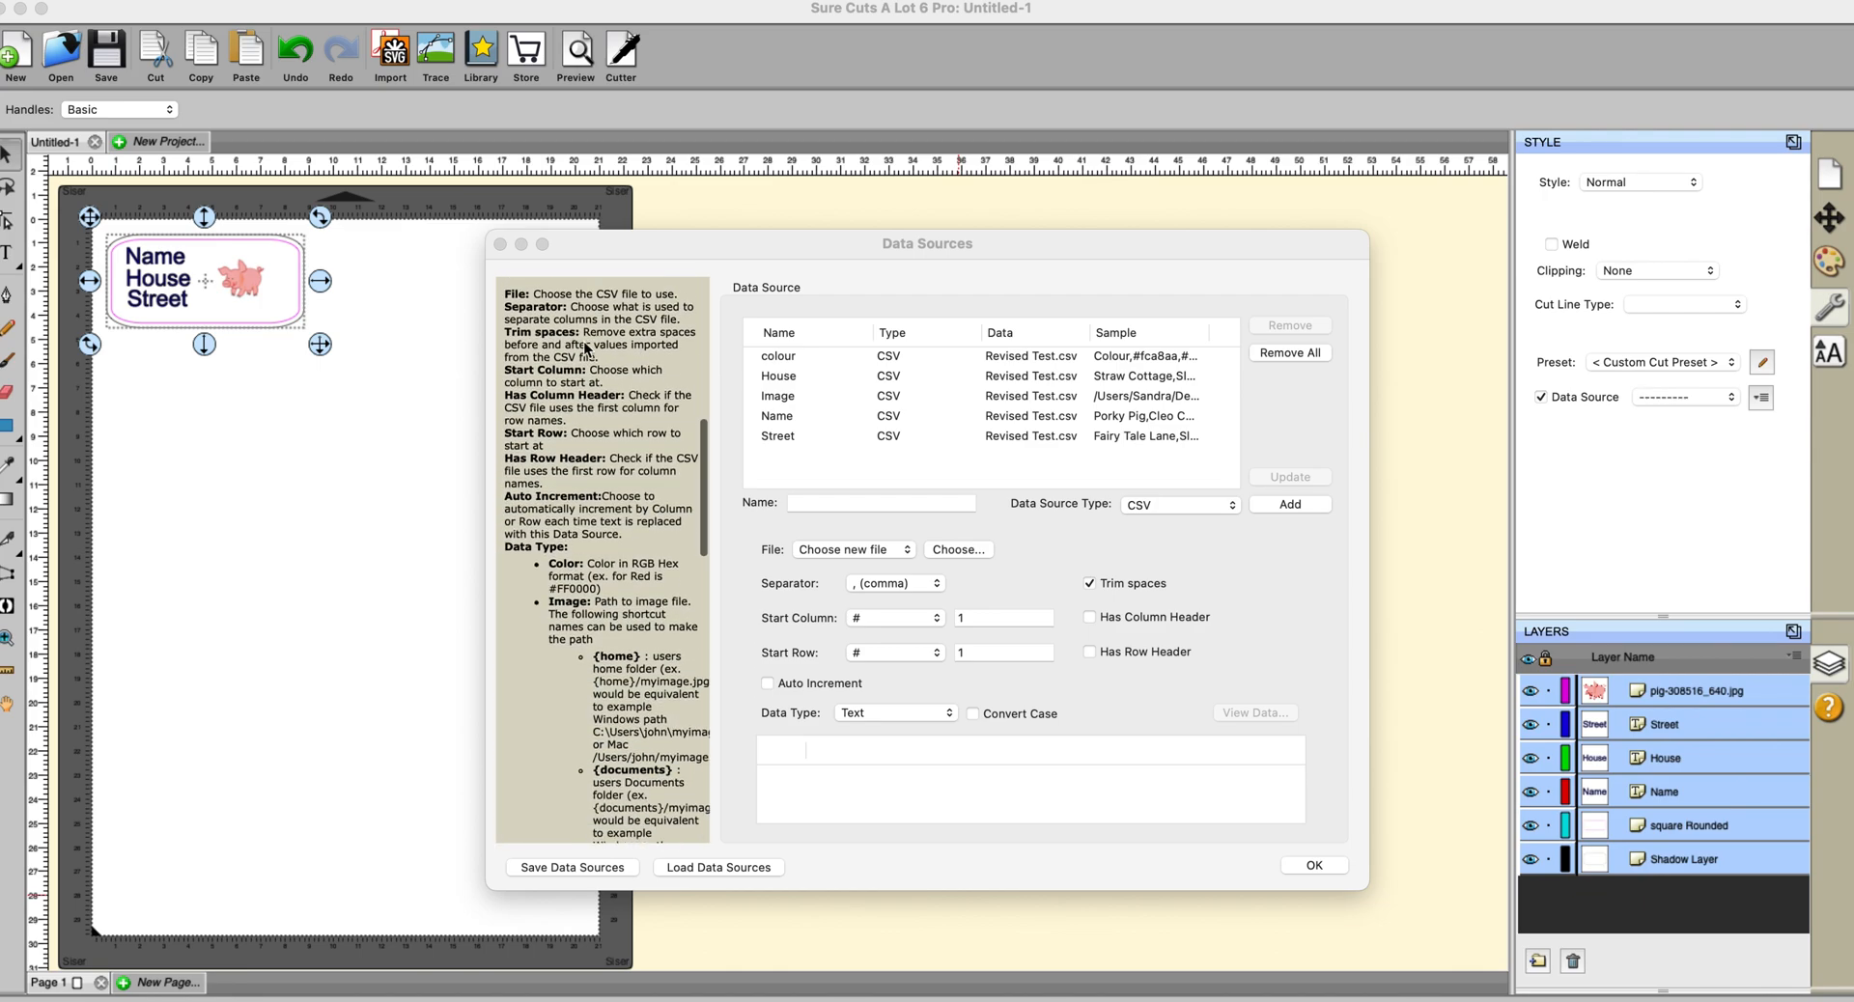
scroll(585, 348, "down", 6)
scroll(585, 347, "up", 6)
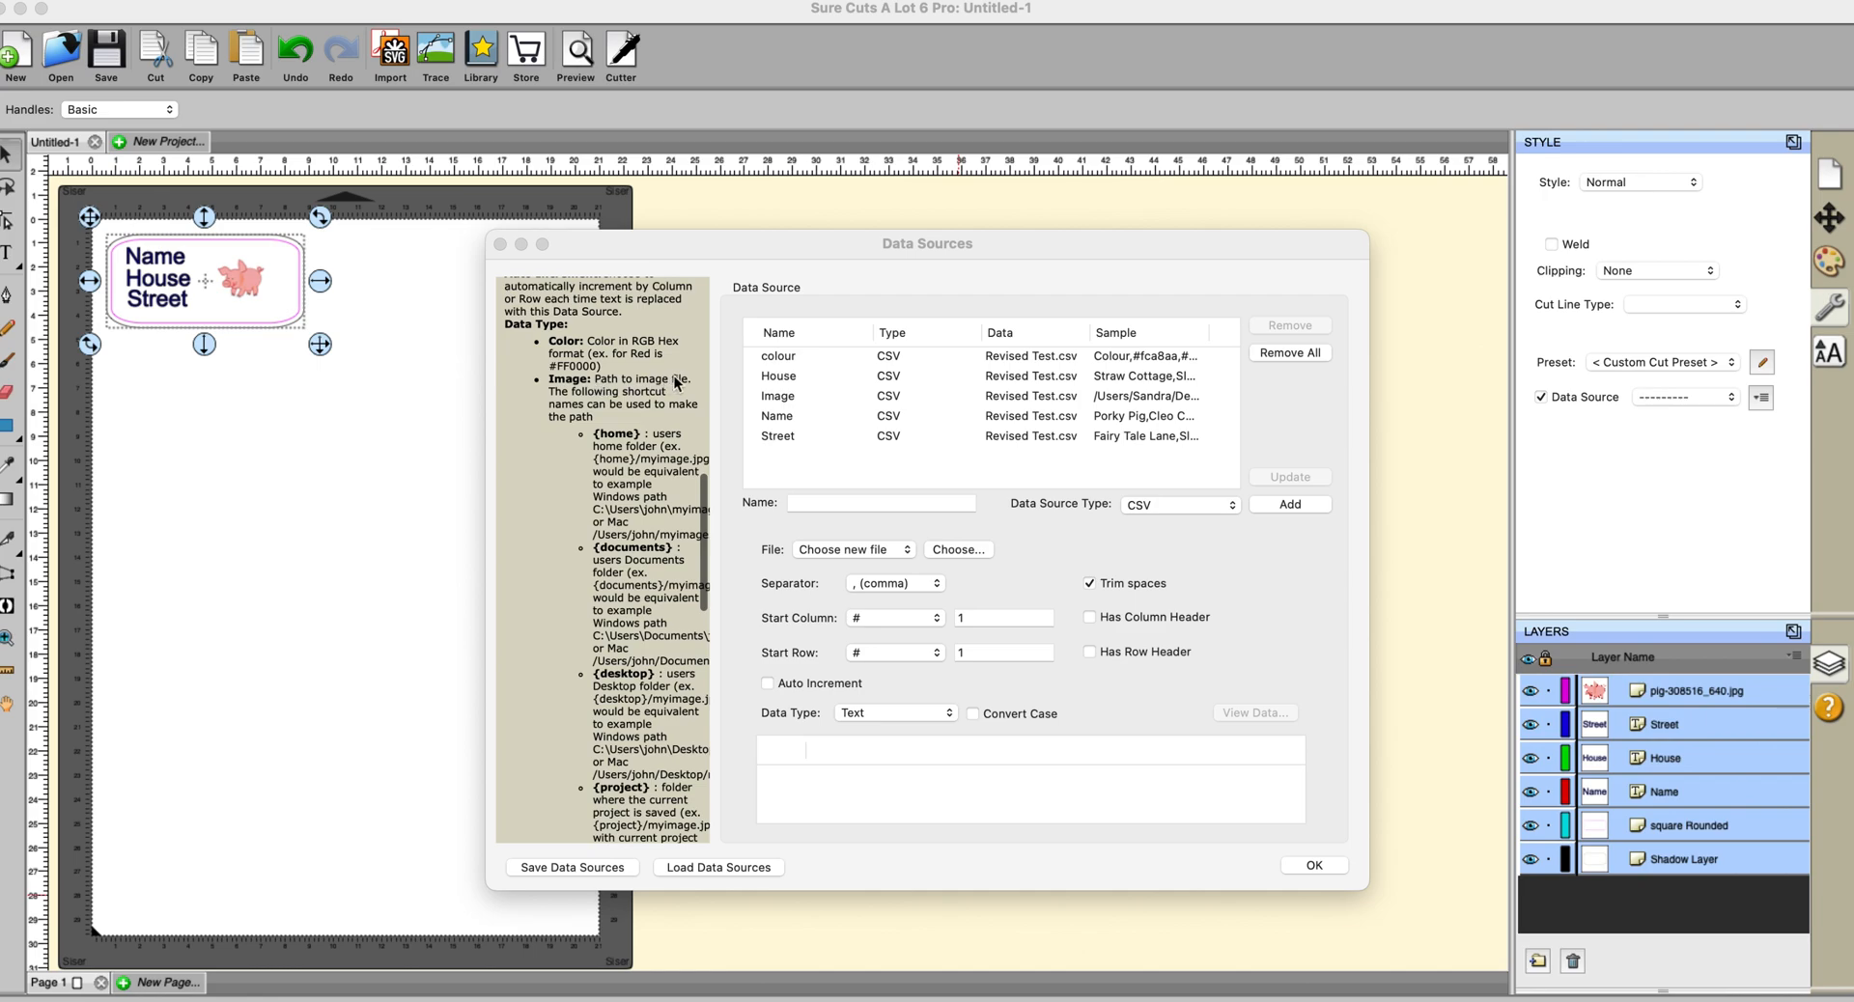
- Read the rest of the data source help on image path shortcuts, from {documents} through {drive}
scroll(535, 442, "down", 10)
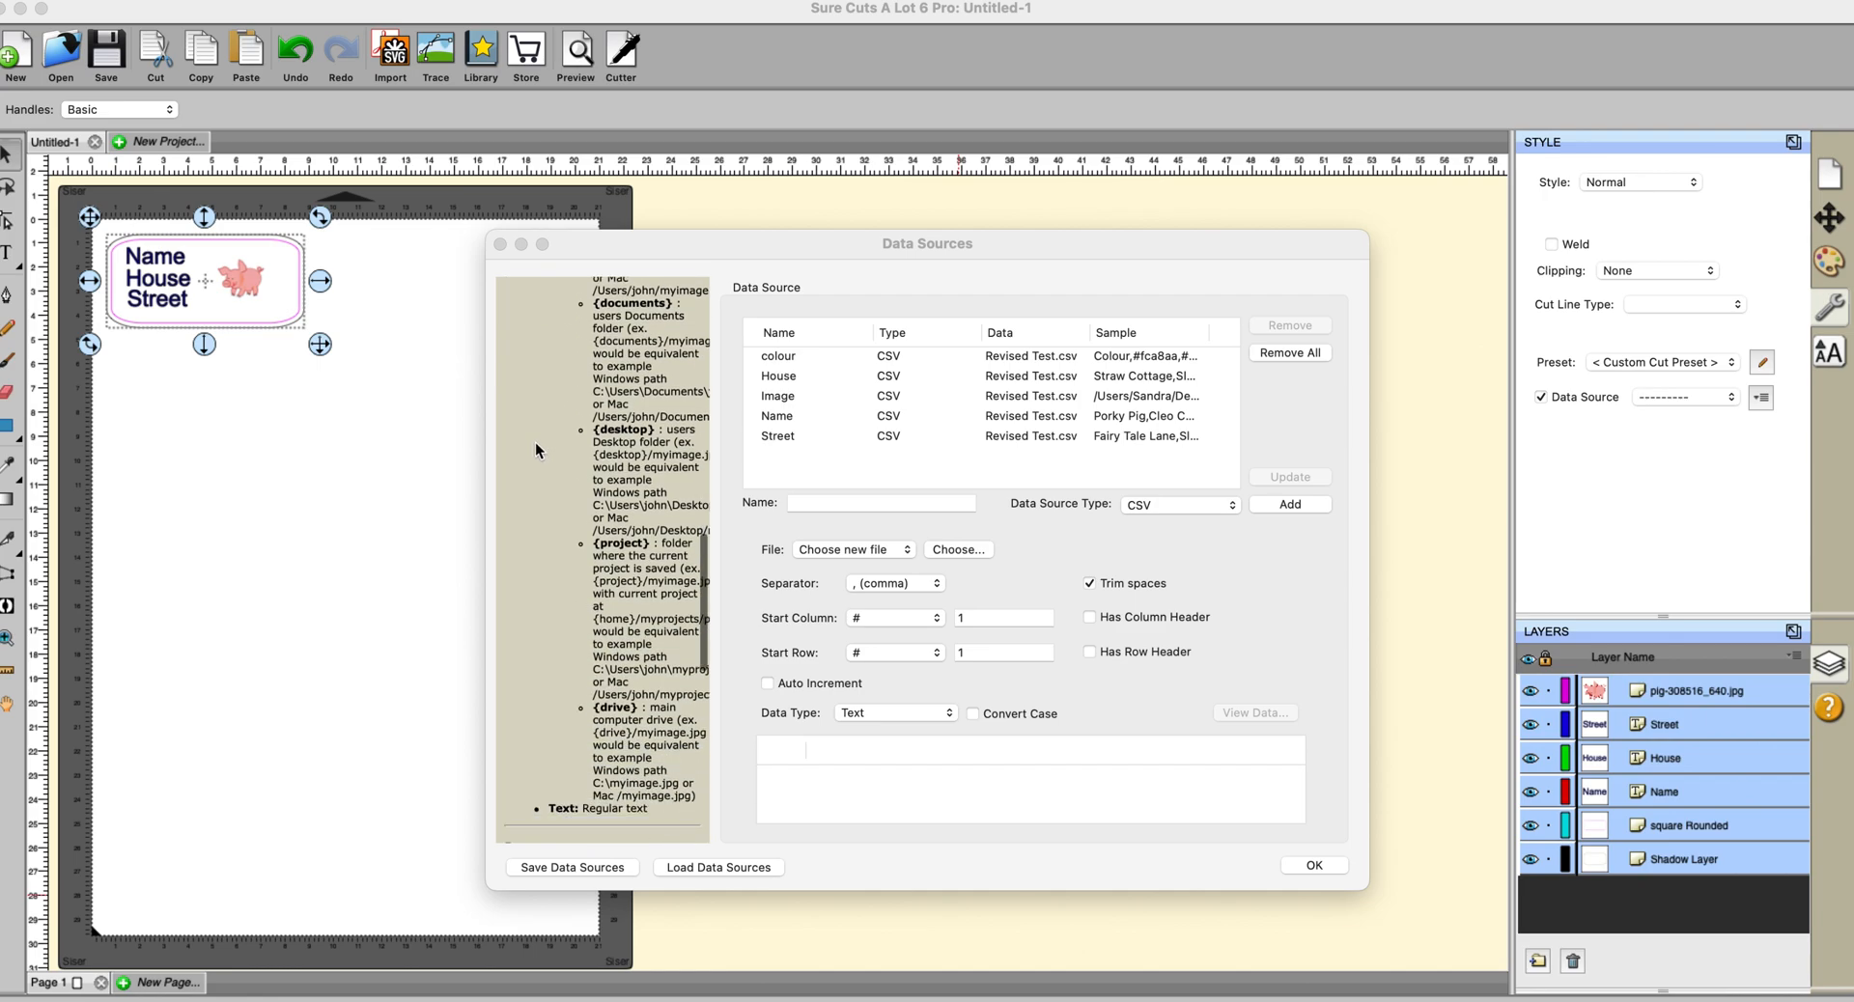
scroll(534, 443, "right", 3)
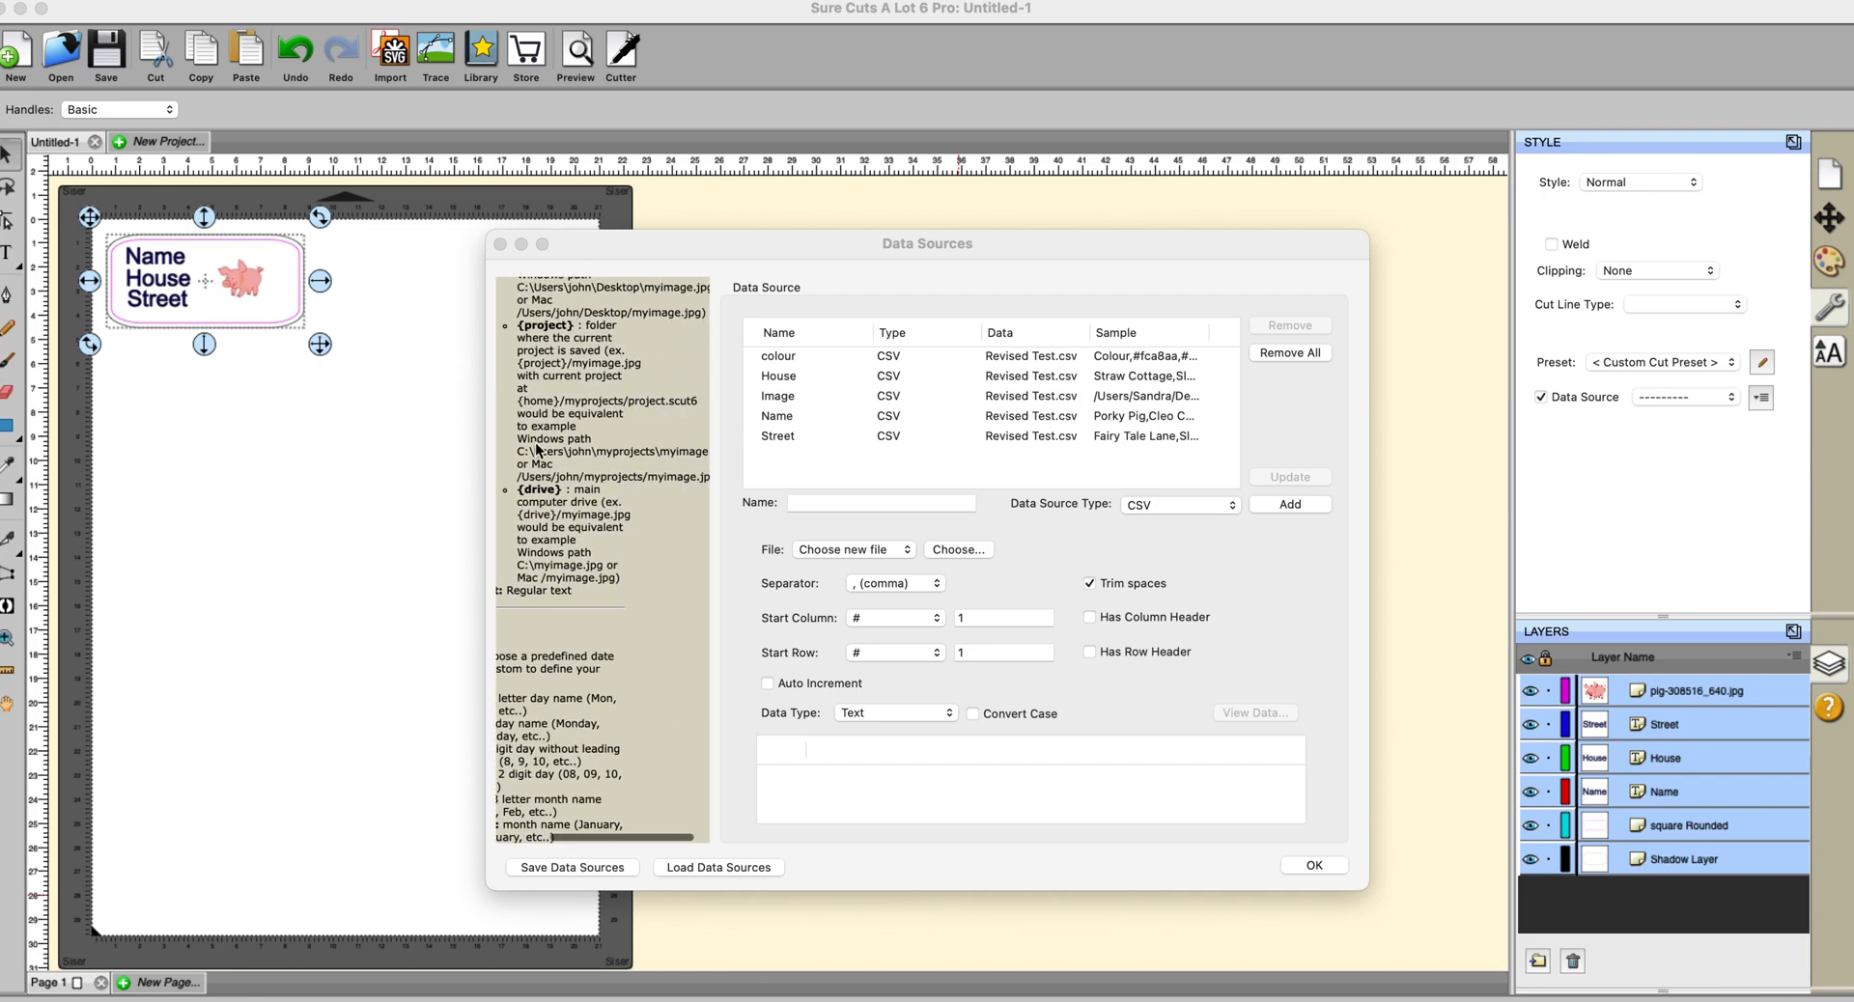
scroll(535, 443, "left", 3)
scroll(537, 448, "left", 3)
scroll(537, 449, "down", 5)
scroll(536, 449, "down", 3)
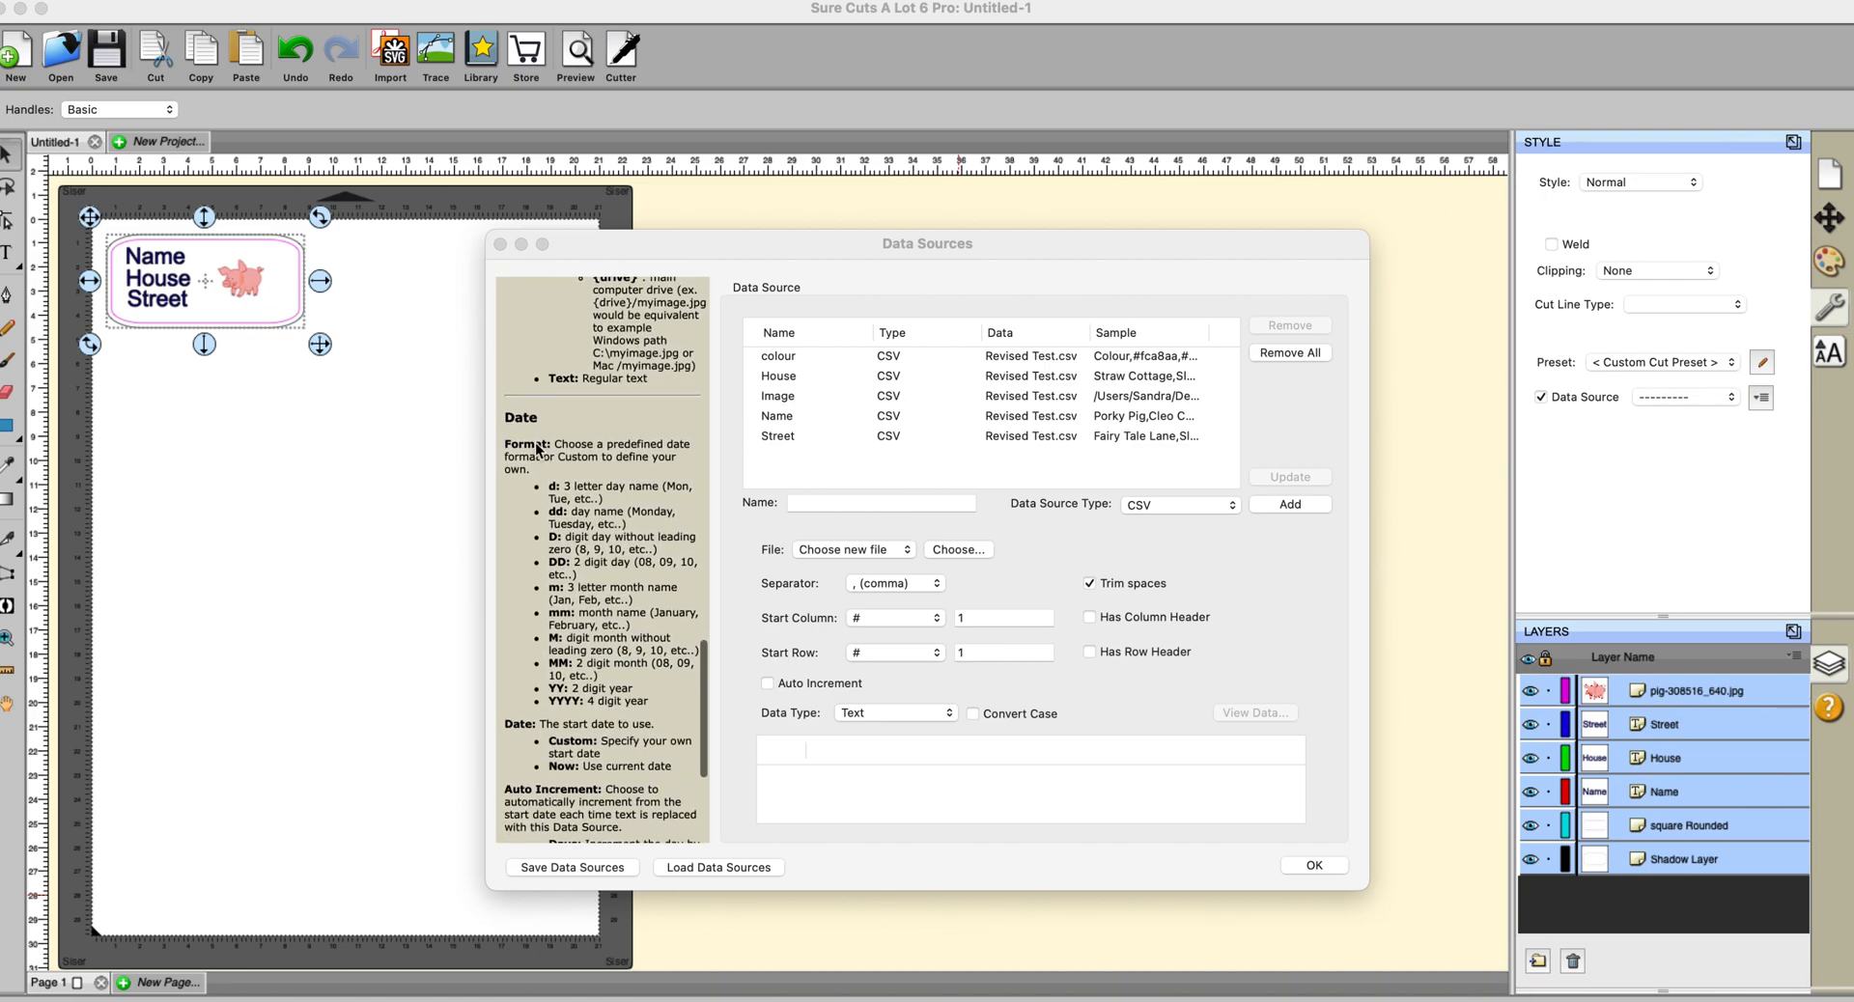
- Read the help on Date formats, date auto increment and Text data sources, and close the Data Sources window with the label deselected
scroll(536, 449, "down", 3)
scroll(536, 449, "down", 1)
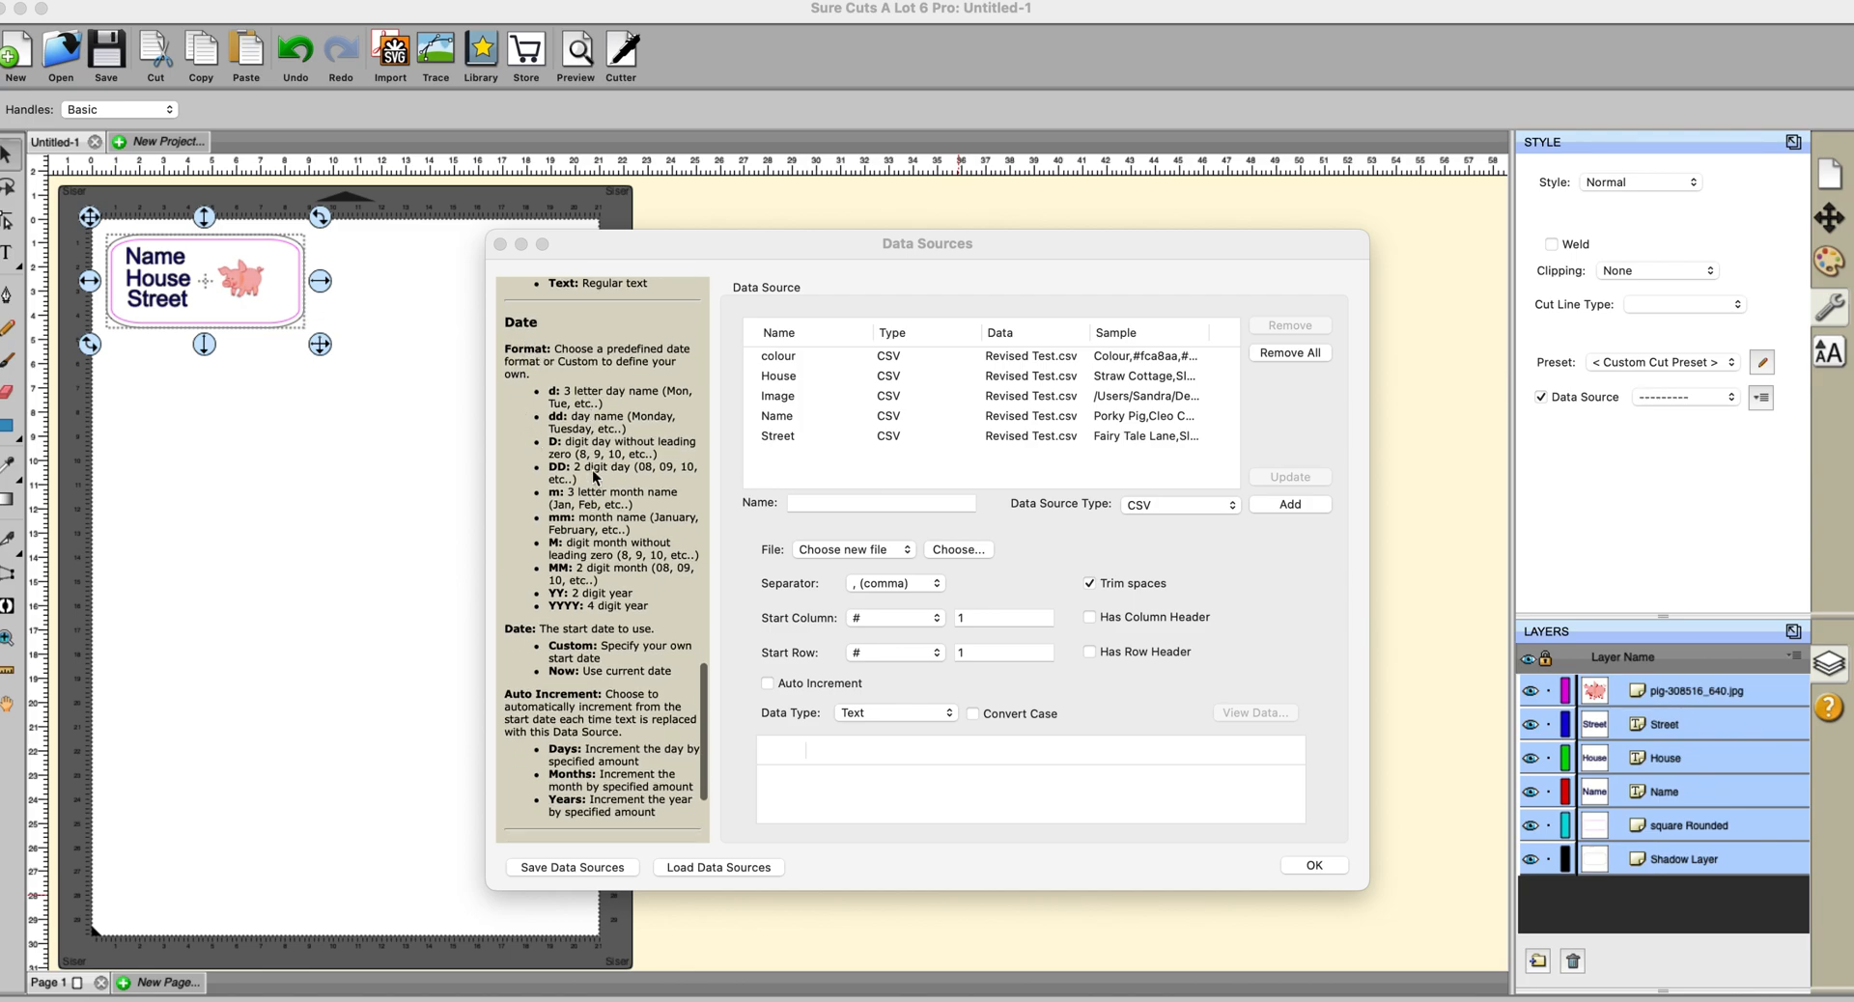
scroll(599, 456, "down", 3)
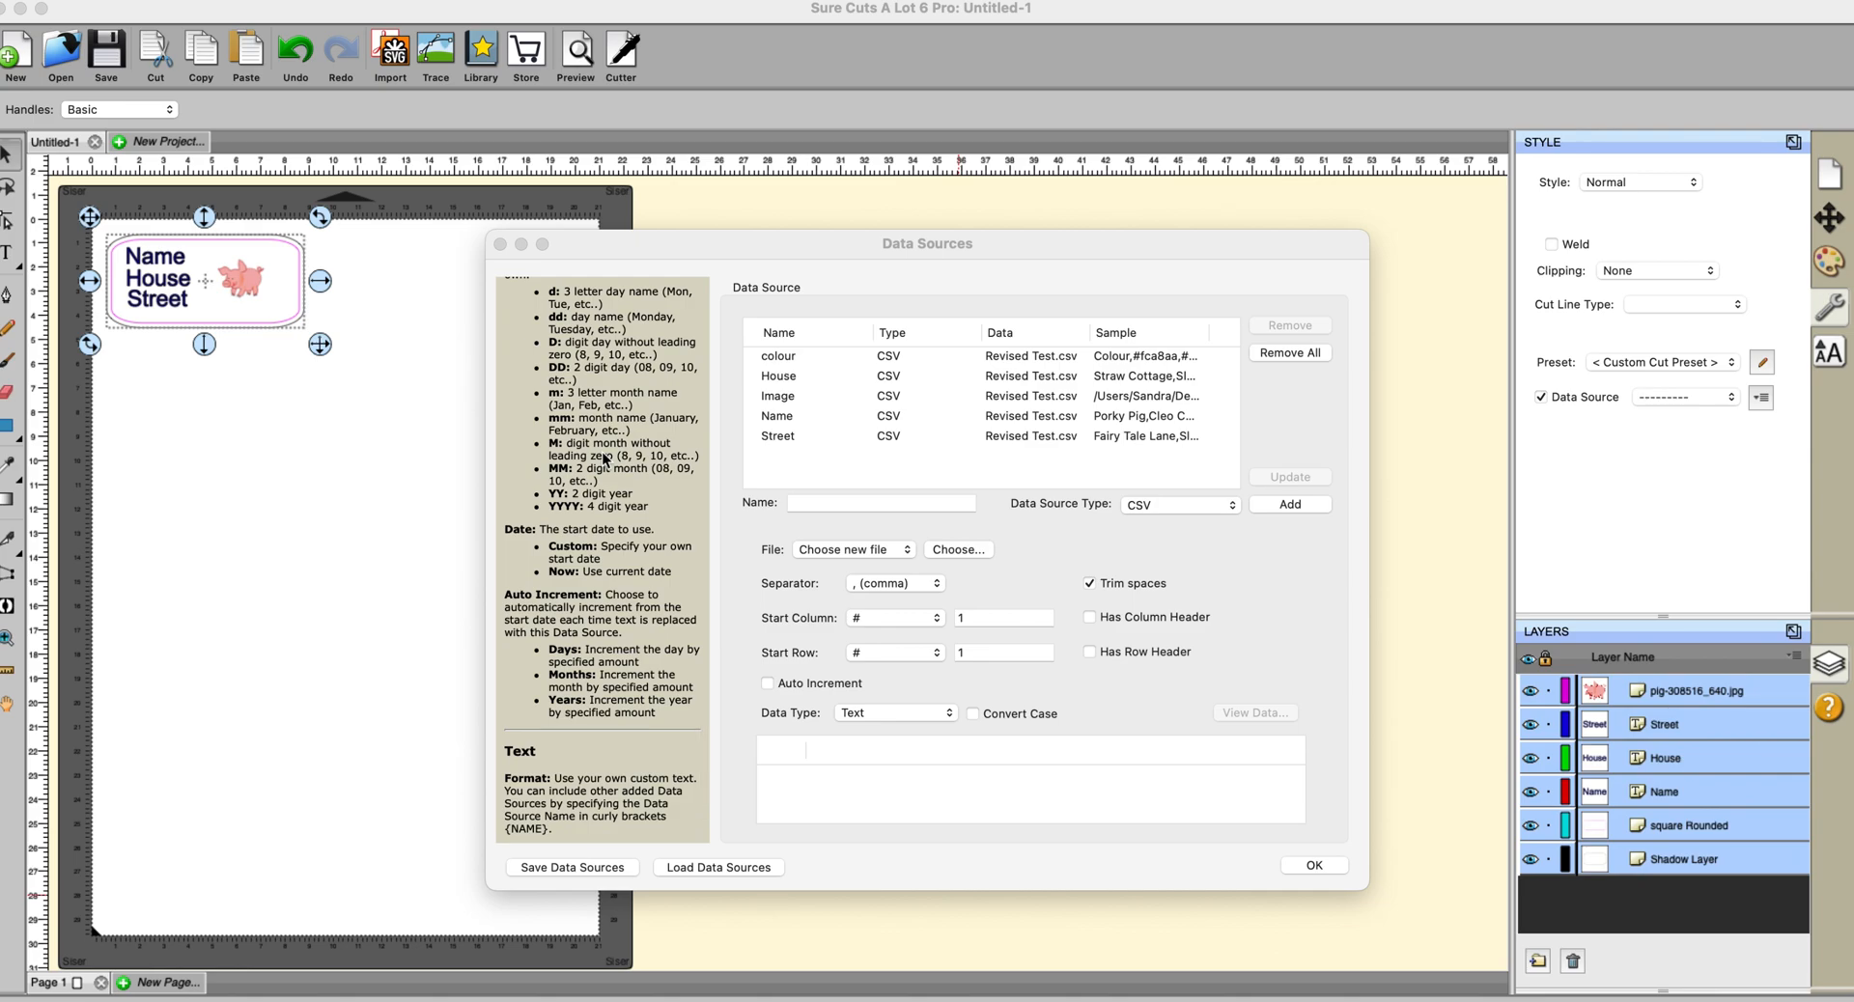
scroll(602, 458, "down", 2)
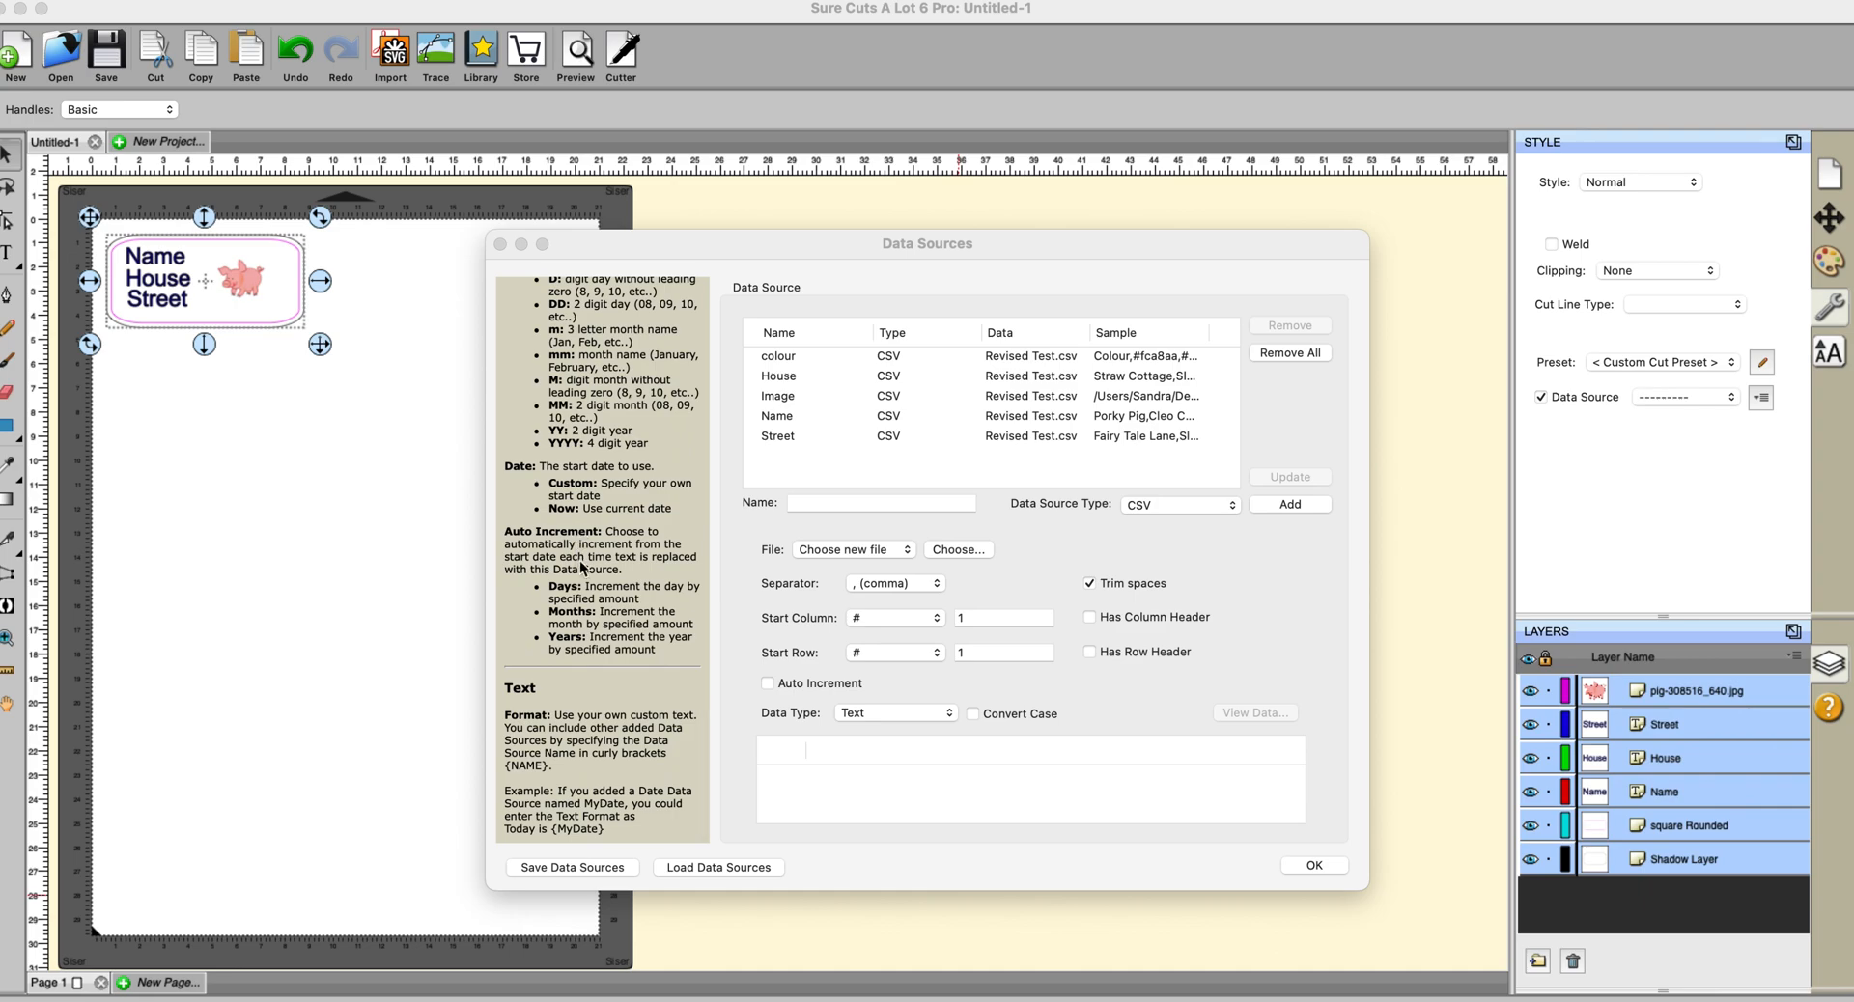
scroll(617, 665, "up", 20)
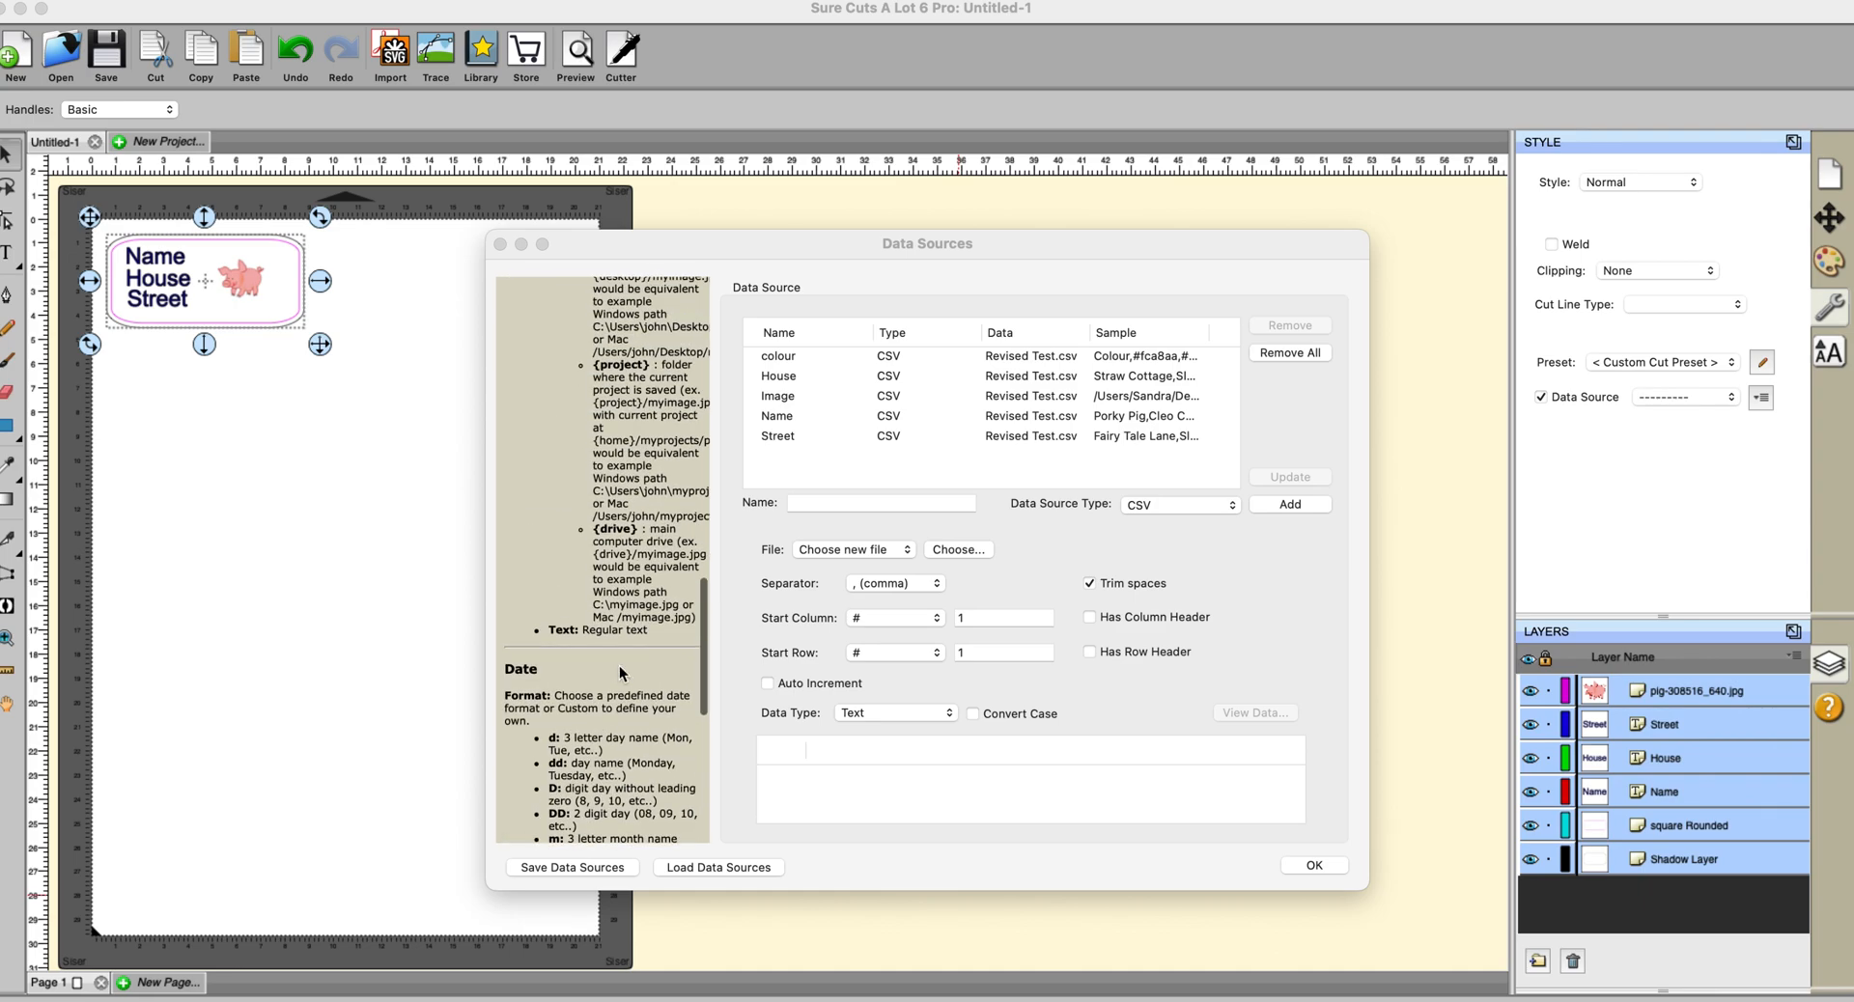
scroll(618, 665, "up", 5)
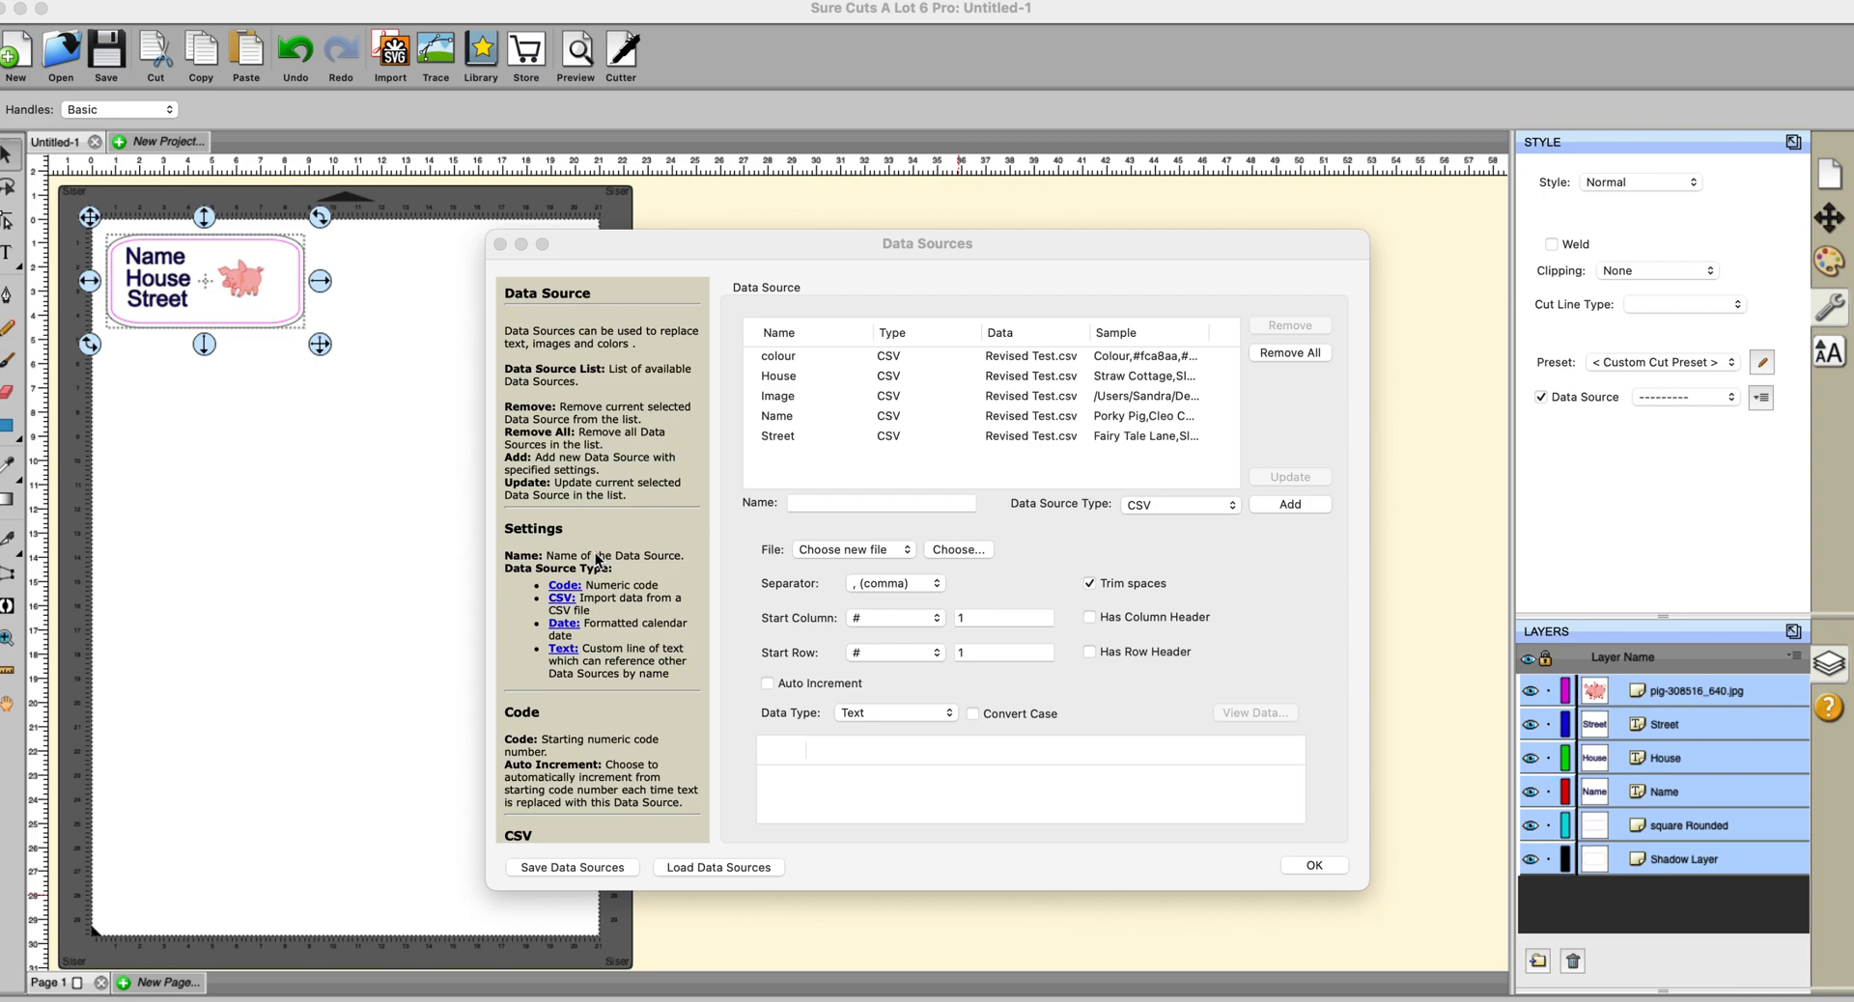
left_click(500, 244)
left_click(763, 296)
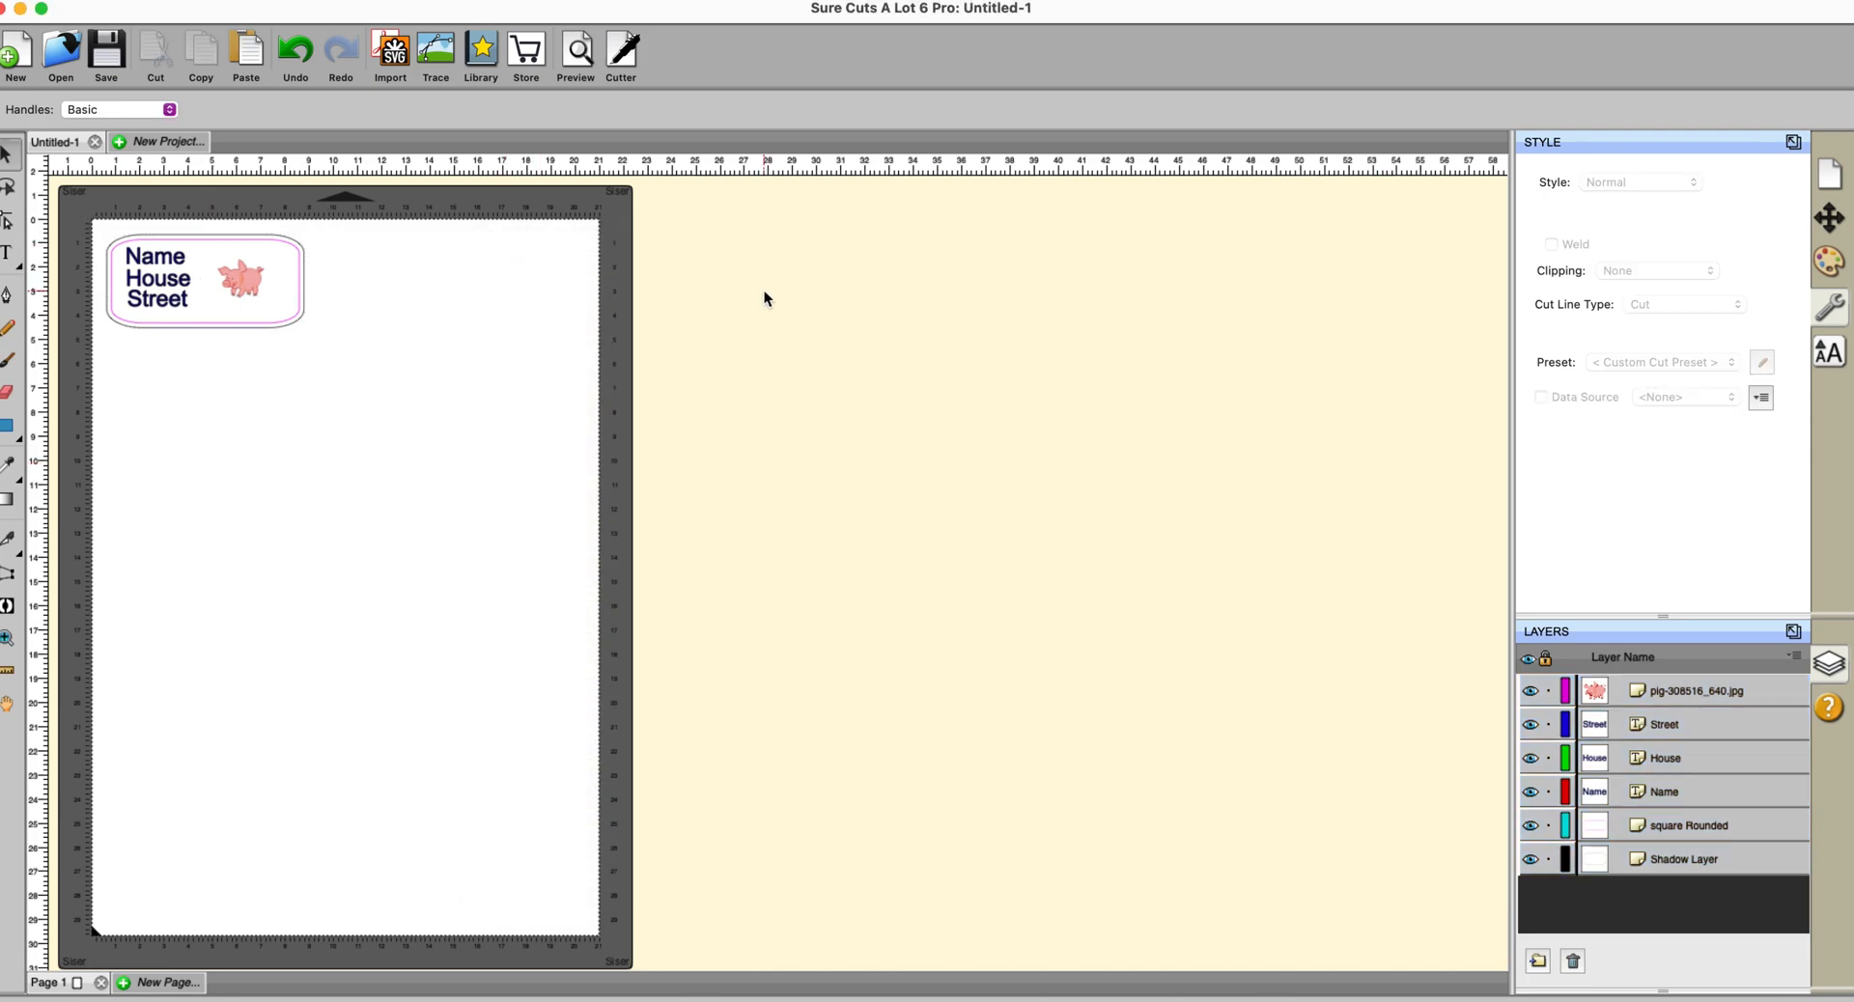